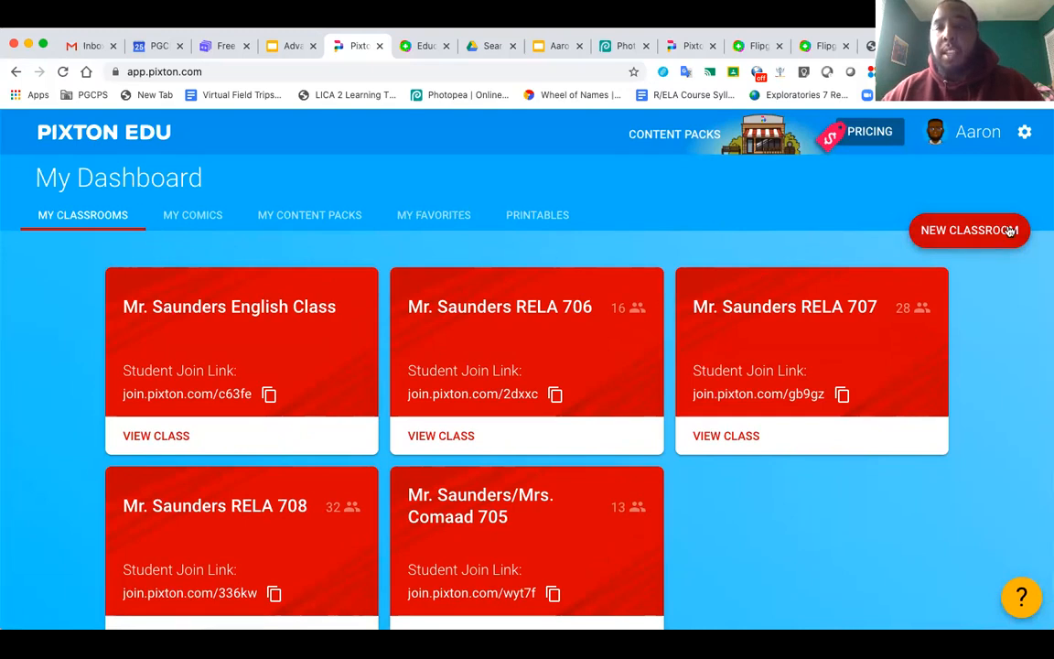
{"action": "scroll", "coordinate": [975, 249], "scroll_direction": "down", "scroll_amount": 1}
{"action": "scroll", "coordinate": [975, 252], "scroll_direction": "down", "scroll_amount": 1}
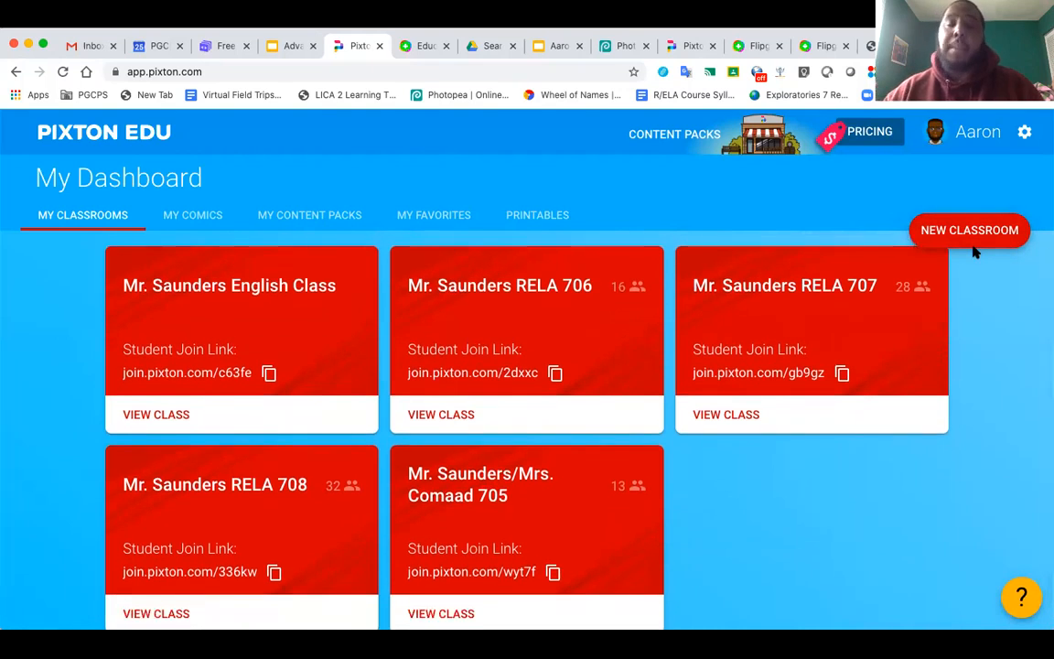
{"action": "scroll", "coordinate": [981, 302], "scroll_direction": "up", "scroll_amount": 1}
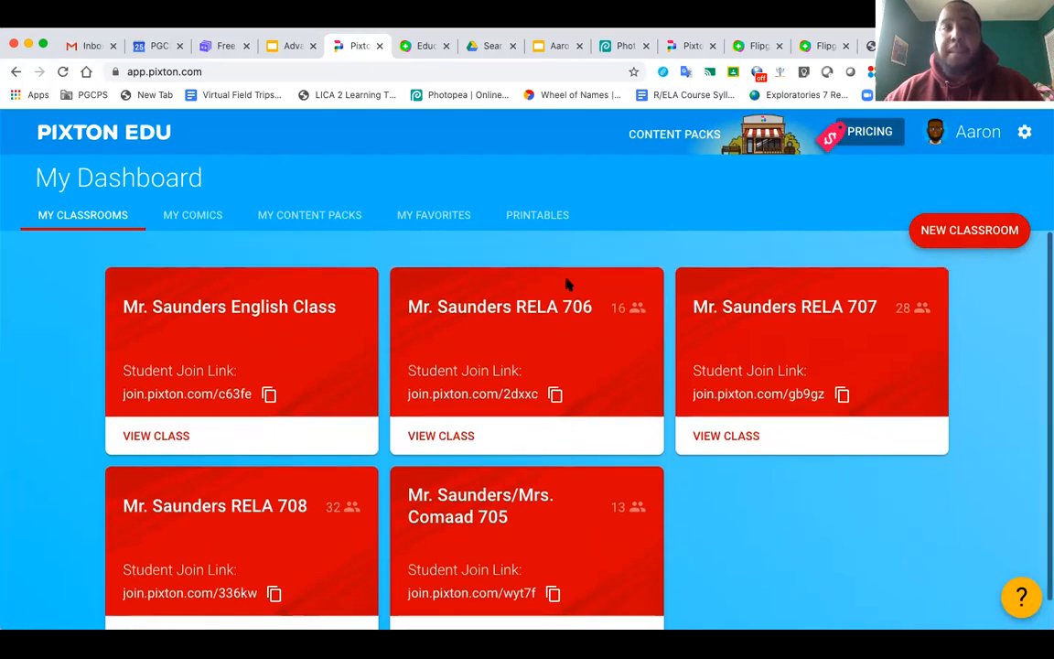
Create a new comic titled "My First Comic" from the collection of own comics
{"action": "left_click", "coordinate": [208, 220]}
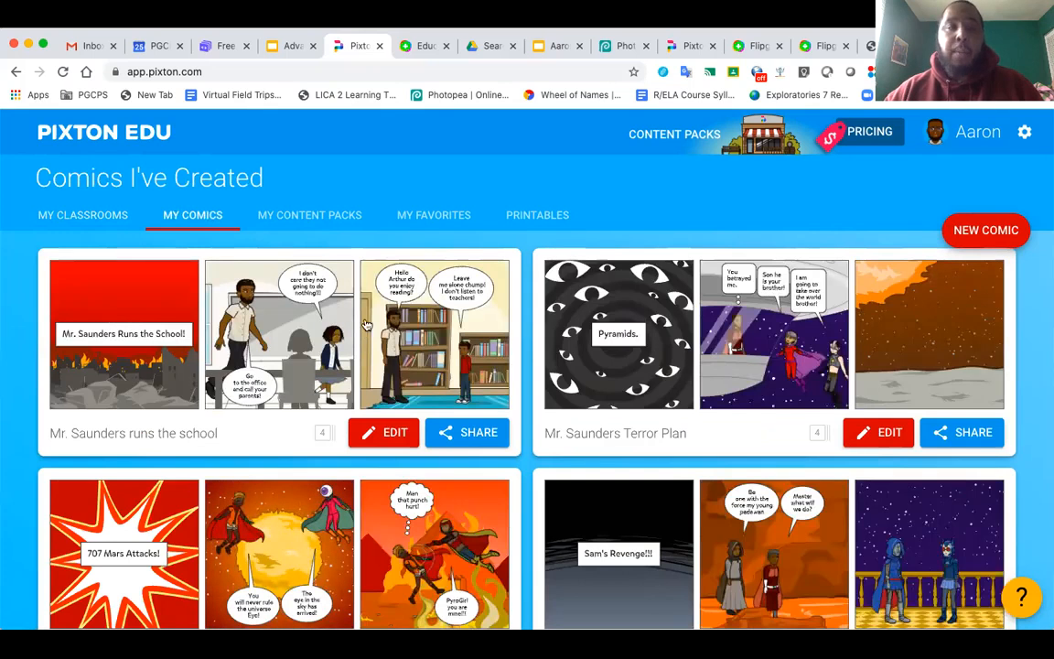
{"action": "scroll", "coordinate": [364, 325], "scroll_direction": "down", "scroll_amount": 1}
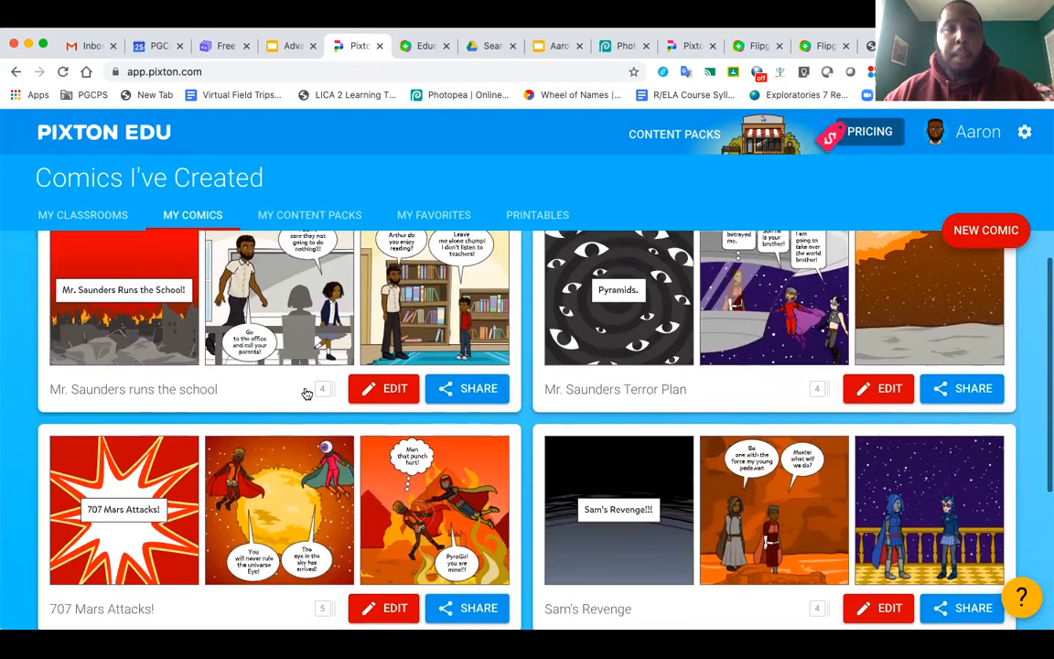
{"action": "scroll", "coordinate": [314, 366], "scroll_direction": "up", "scroll_amount": 1}
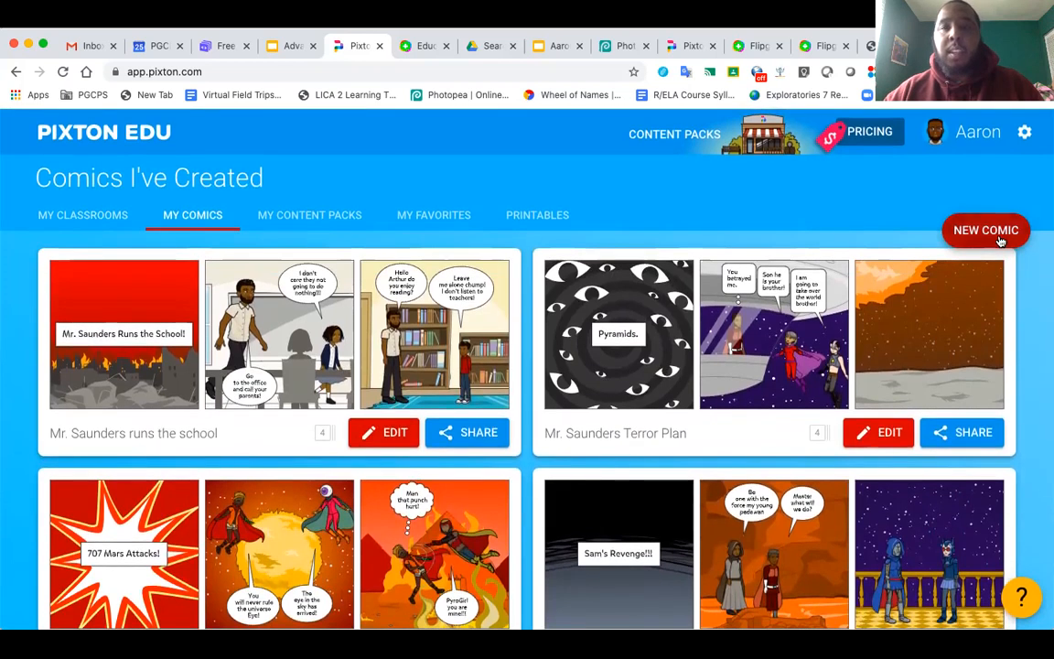
{"action": "left_click", "coordinate": [986, 233]}
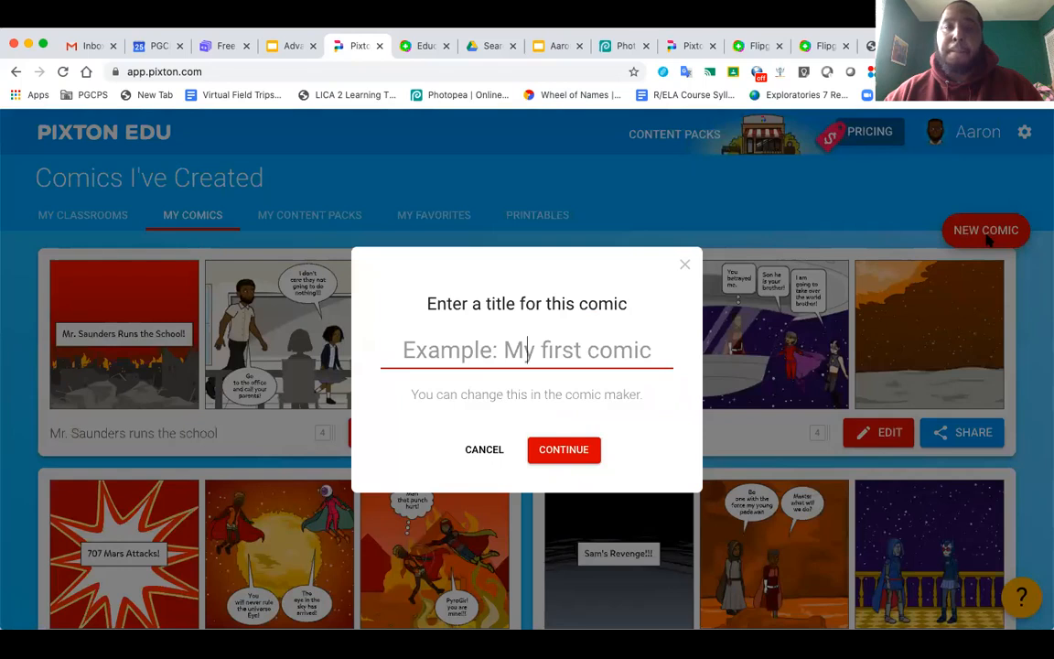
{"action": "type", "text": "My"}
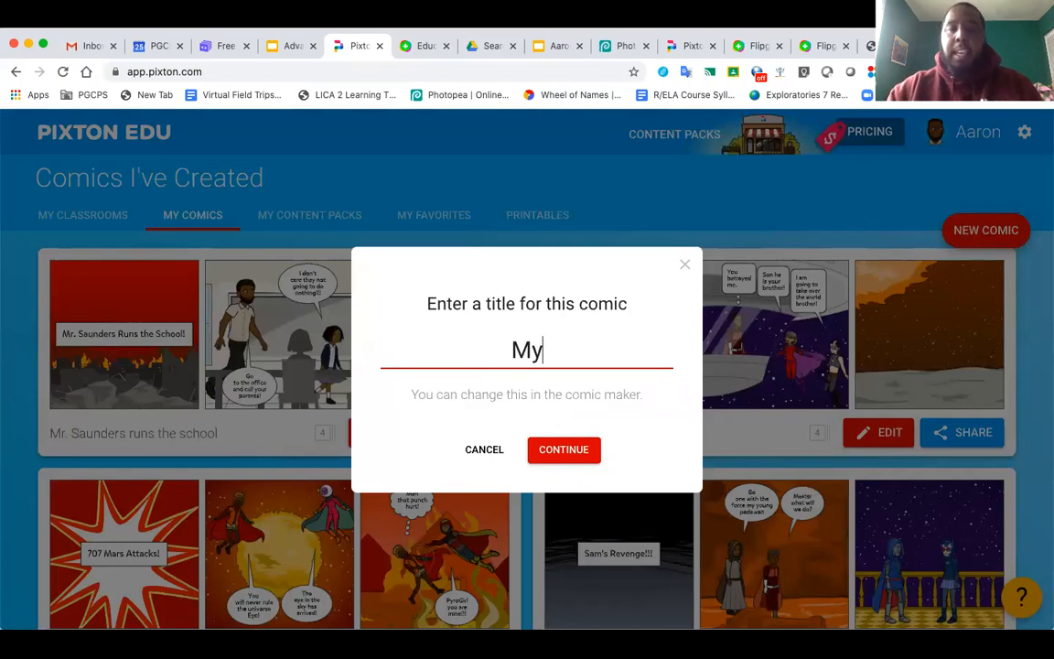
{"action": "type", "text": " First Comic"}
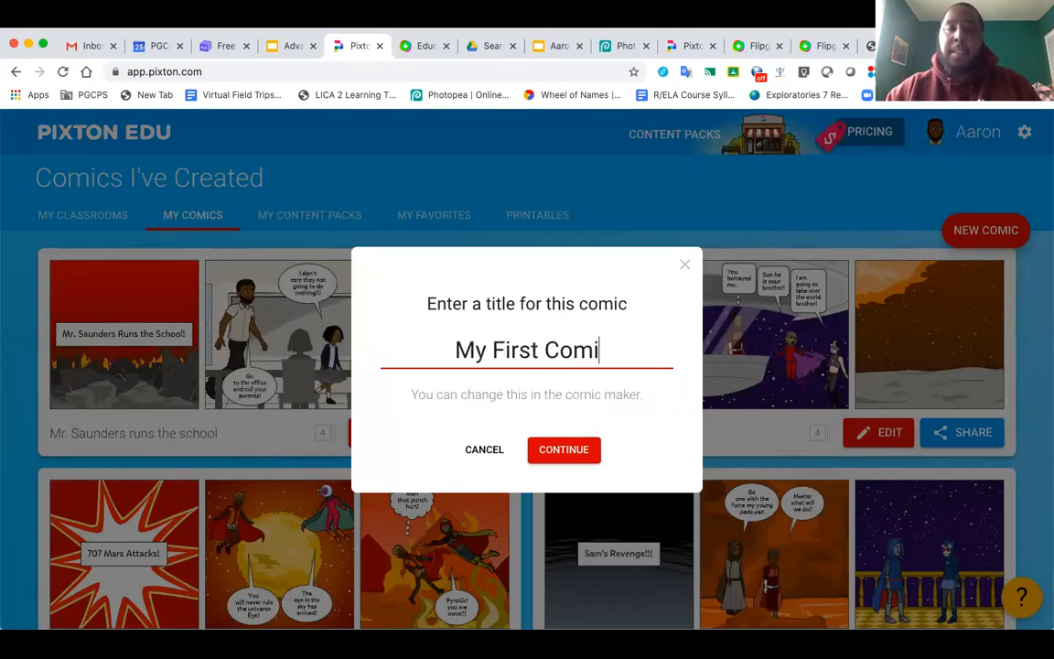
{"action": "left_click", "coordinate": [558, 449]}
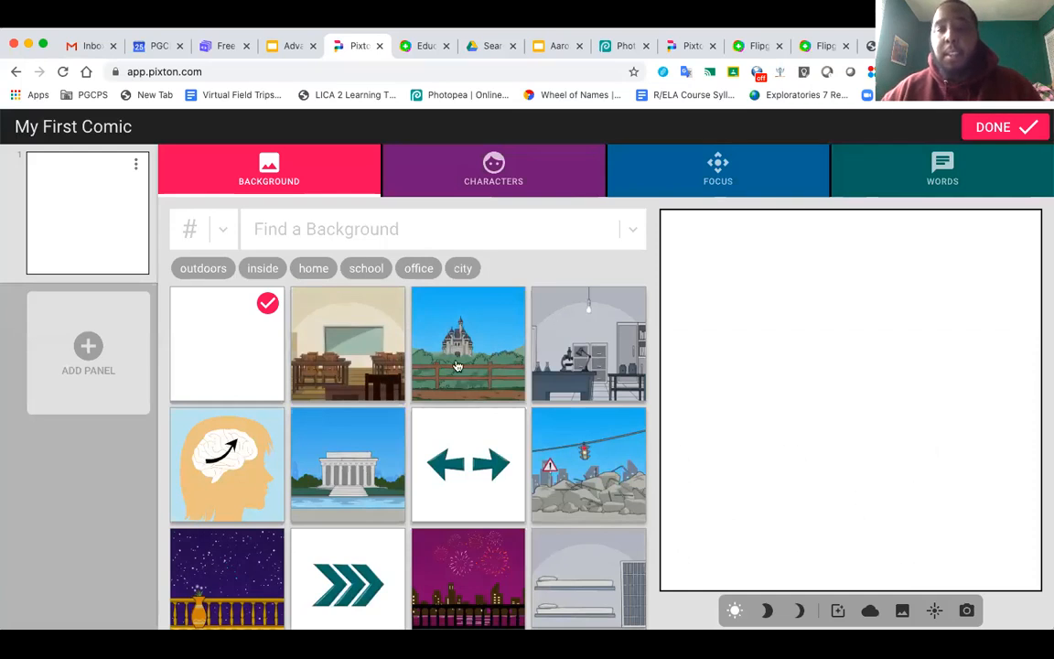
Browse the background scenes offered for the comic's first panel
{"action": "scroll", "coordinate": [465, 462], "scroll_direction": "down", "scroll_amount": 1}
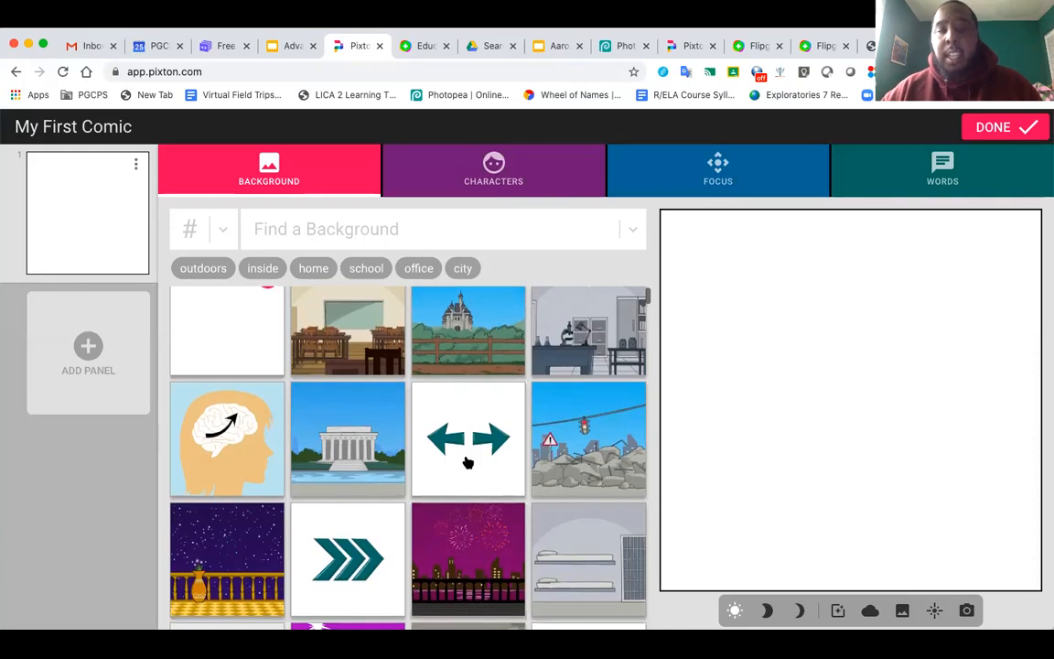
{"action": "scroll", "coordinate": [468, 463], "scroll_direction": "down", "scroll_amount": 1}
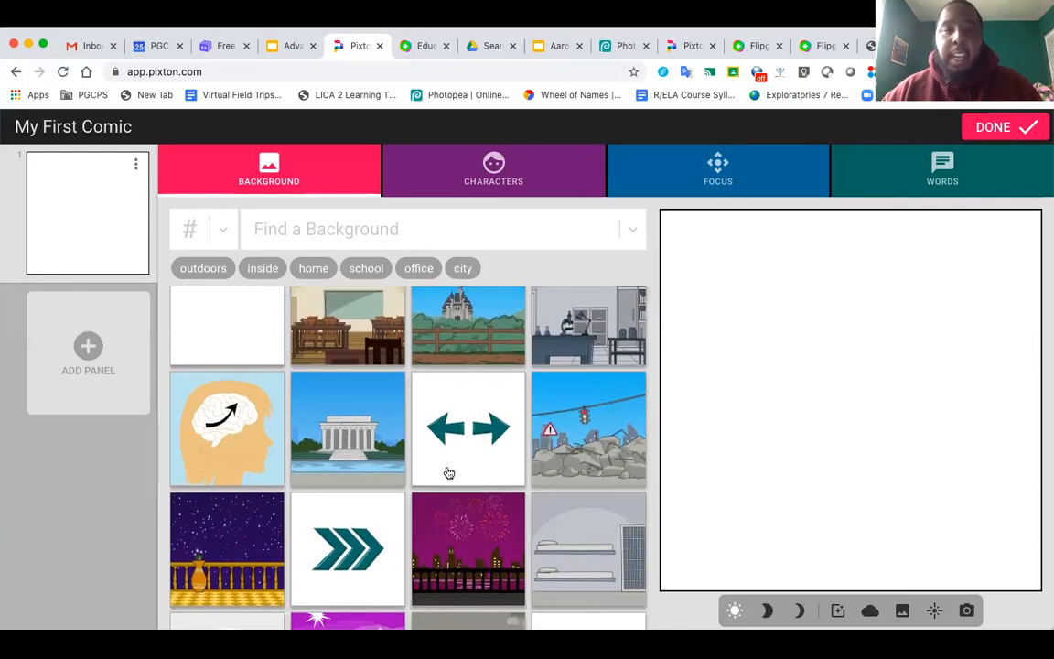
{"action": "scroll", "coordinate": [388, 492], "scroll_direction": "up", "scroll_amount": 2}
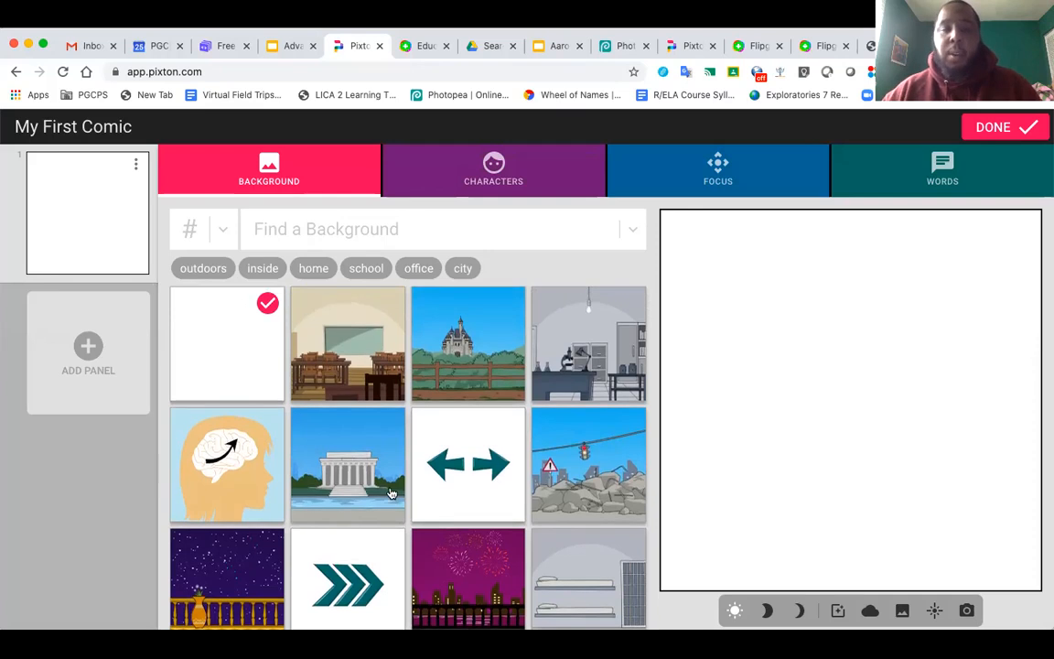
{"action": "scroll", "coordinate": [388, 492], "scroll_direction": "down", "scroll_amount": 3}
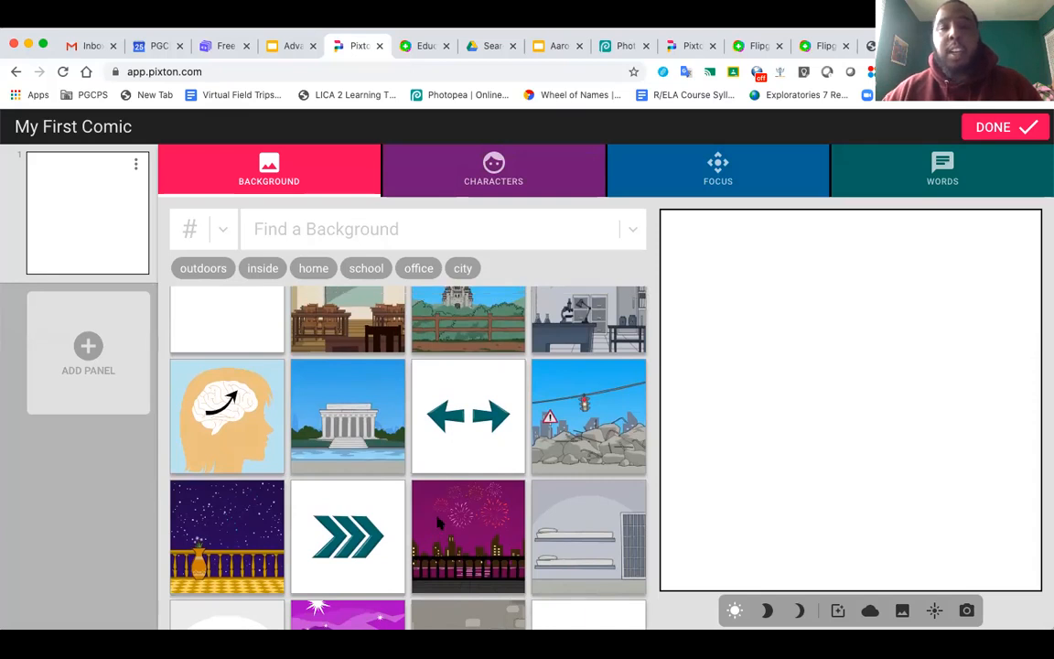
{"action": "scroll", "coordinate": [439, 523], "scroll_direction": "up", "scroll_amount": 2}
{"action": "scroll", "coordinate": [438, 523], "scroll_direction": "down", "scroll_amount": 2}
{"action": "scroll", "coordinate": [440, 522], "scroll_direction": "up", "scroll_amount": 2}
{"action": "scroll", "coordinate": [438, 521], "scroll_direction": "up", "scroll_amount": 1}
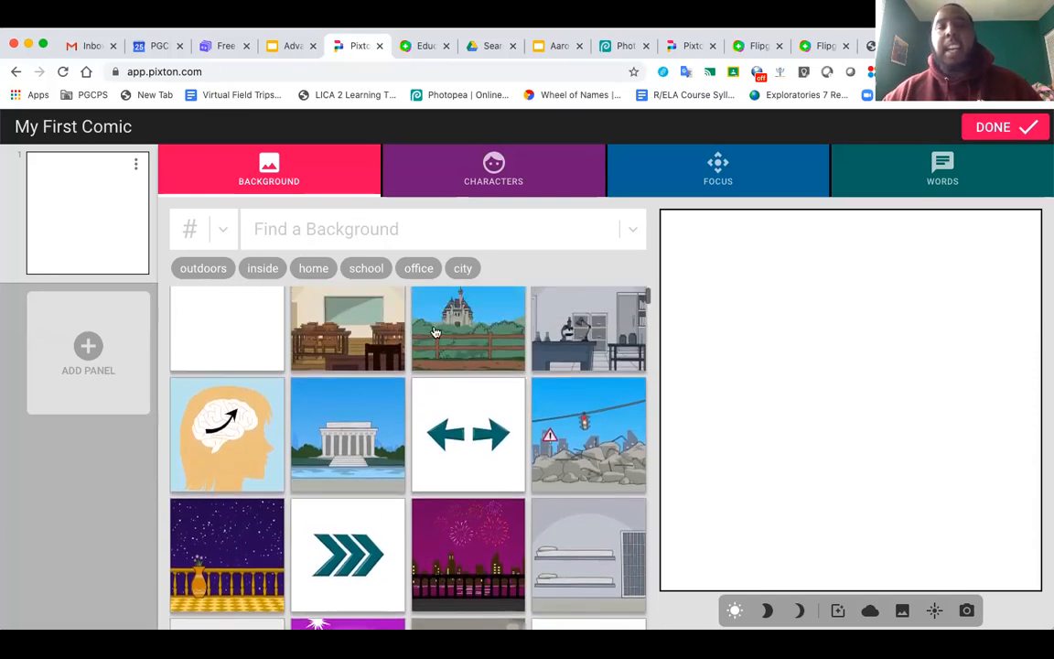
Search the backgrounds for "space" and apply the scene with the large red planet above grey ground to the first panel
{"action": "left_click", "coordinate": [326, 233]}
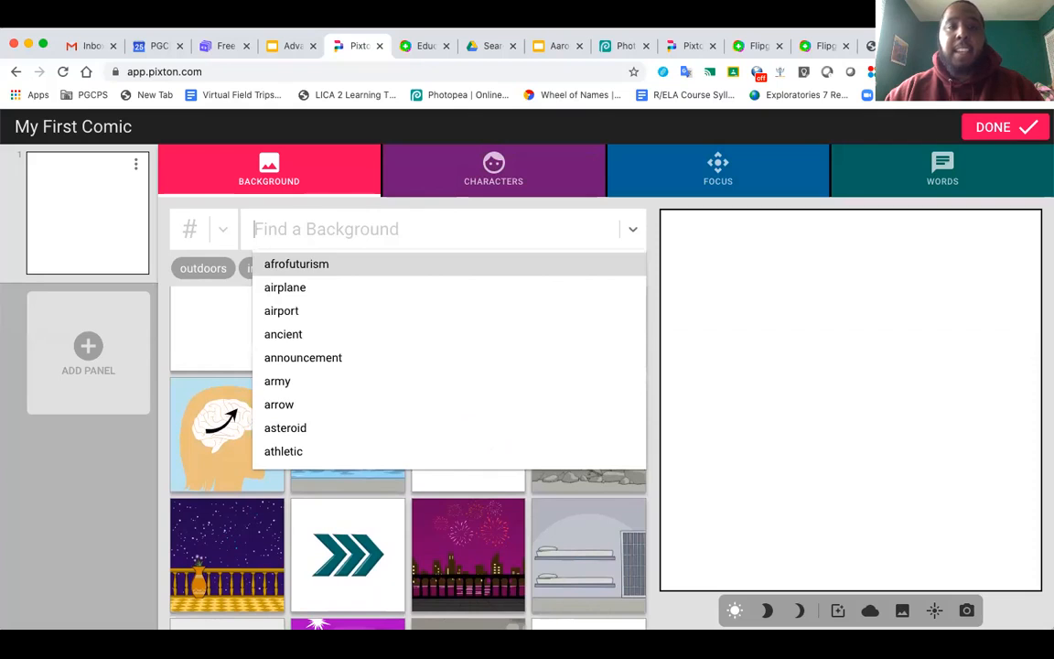
{"action": "type", "text": "Space"}
{"action": "key", "text": "Return"}
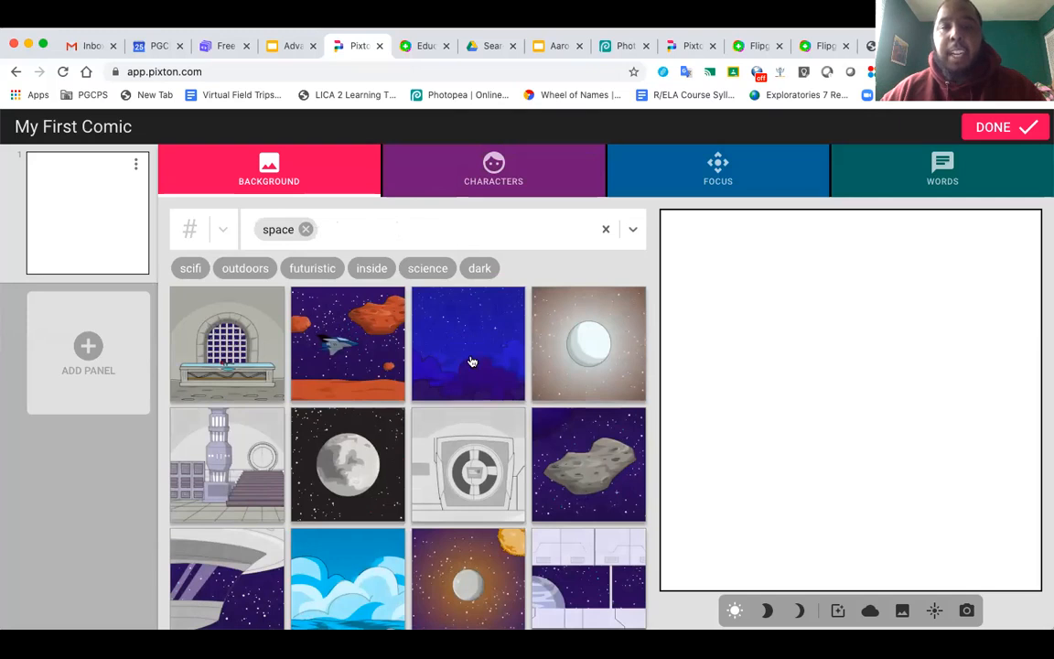
{"action": "scroll", "coordinate": [471, 366], "scroll_direction": "down", "scroll_amount": 5}
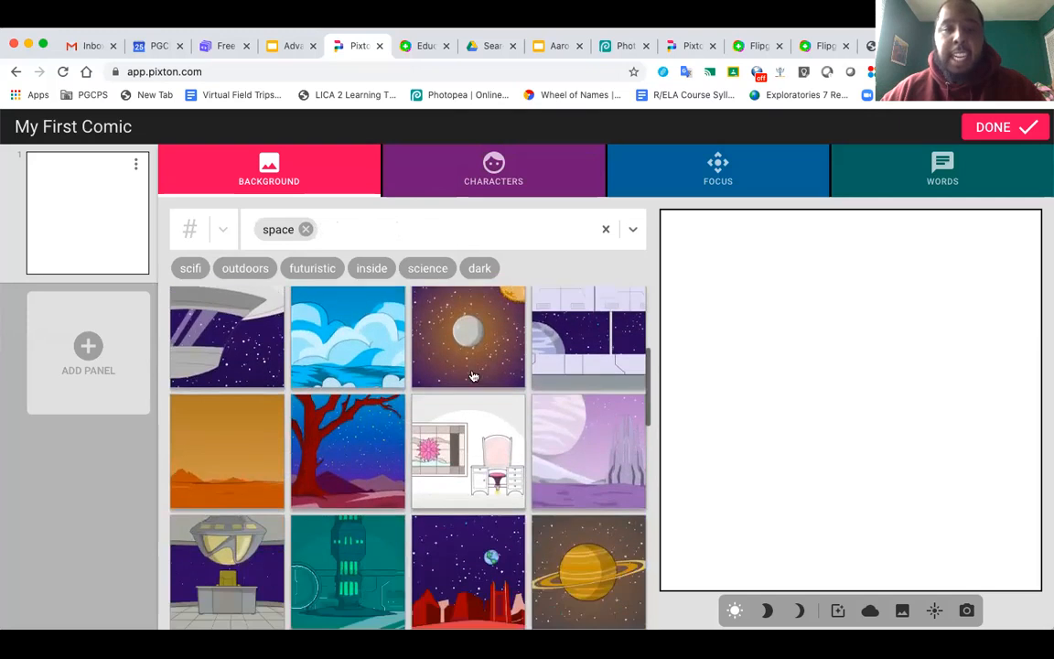
{"action": "scroll", "coordinate": [474, 375], "scroll_direction": "down", "scroll_amount": 5}
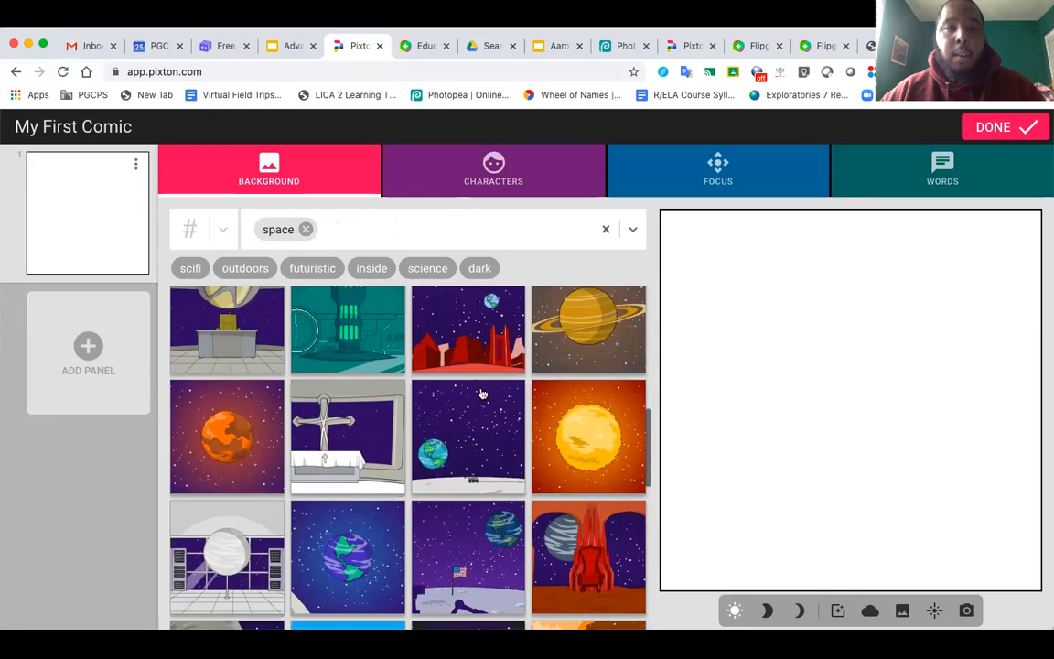
{"action": "scroll", "coordinate": [481, 412], "scroll_direction": "down", "scroll_amount": 4}
{"action": "scroll", "coordinate": [476, 439], "scroll_direction": "down", "scroll_amount": 4}
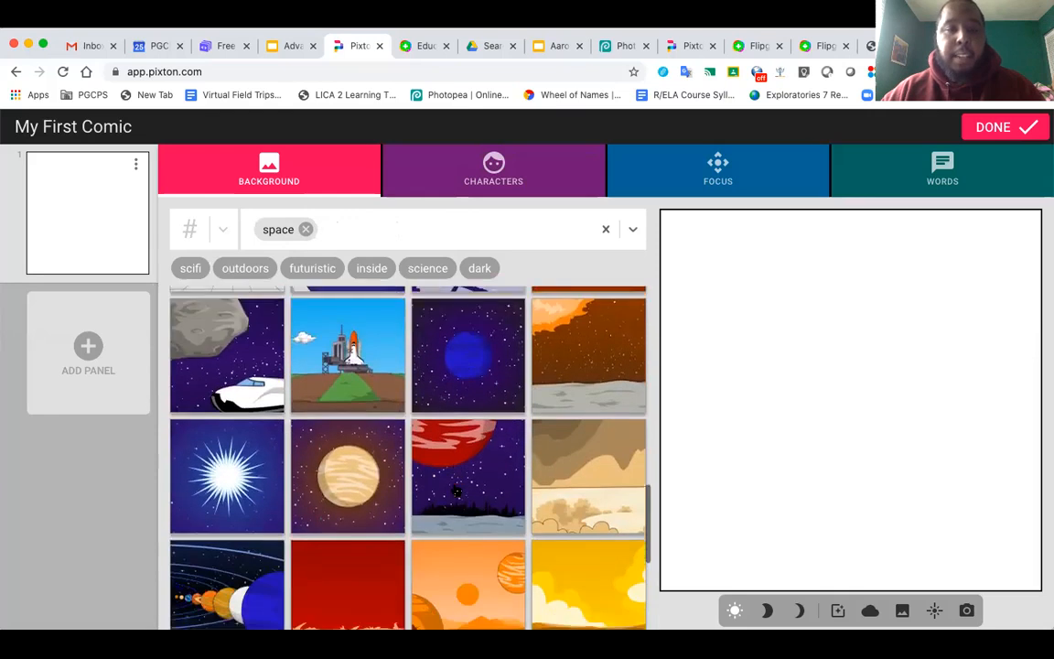
{"action": "scroll", "coordinate": [456, 491], "scroll_direction": "down", "scroll_amount": 3}
{"action": "left_click", "coordinate": [466, 385]}
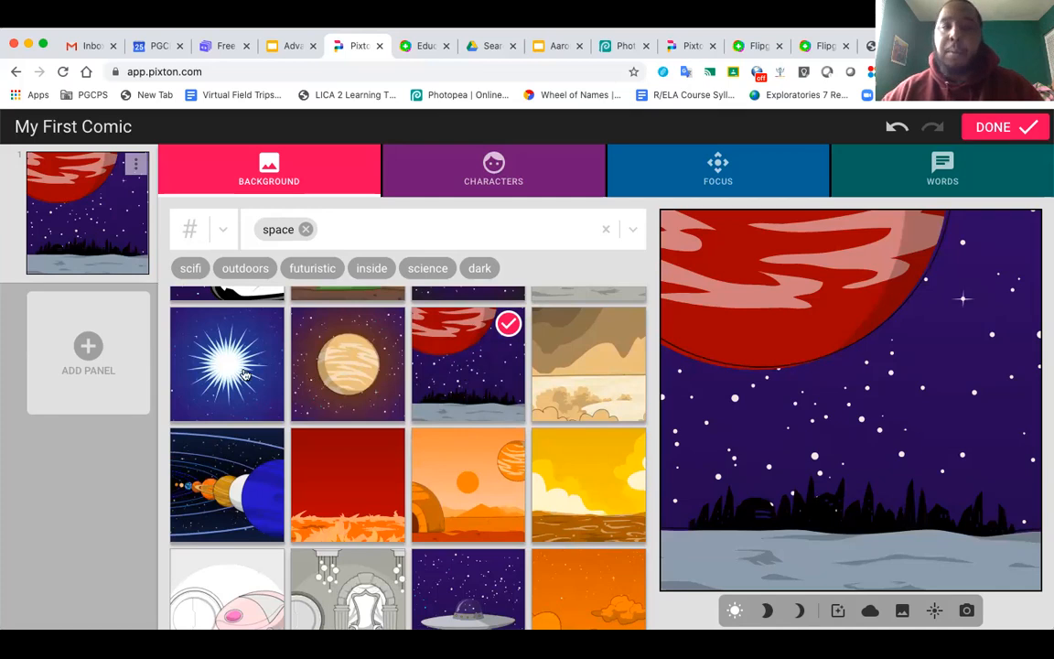
Add a second panel and give it the flying saucer scene from the "space" backgrounds
{"action": "left_click", "coordinate": [92, 357]}
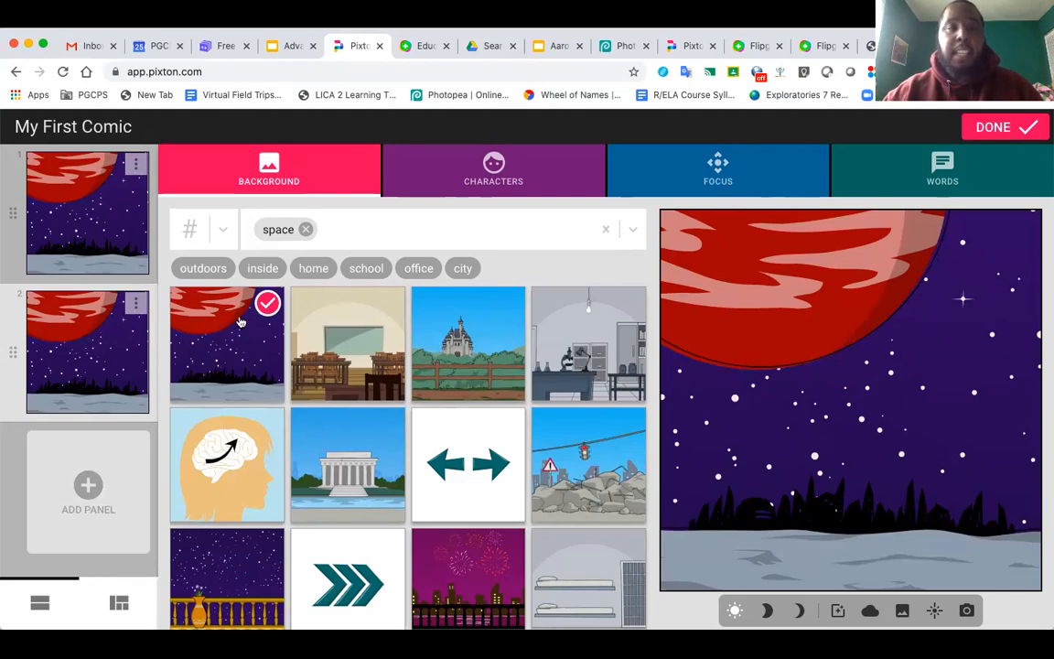
{"action": "scroll", "coordinate": [442, 395], "scroll_direction": "down", "scroll_amount": 3}
{"action": "scroll", "coordinate": [442, 391], "scroll_direction": "down", "scroll_amount": 2}
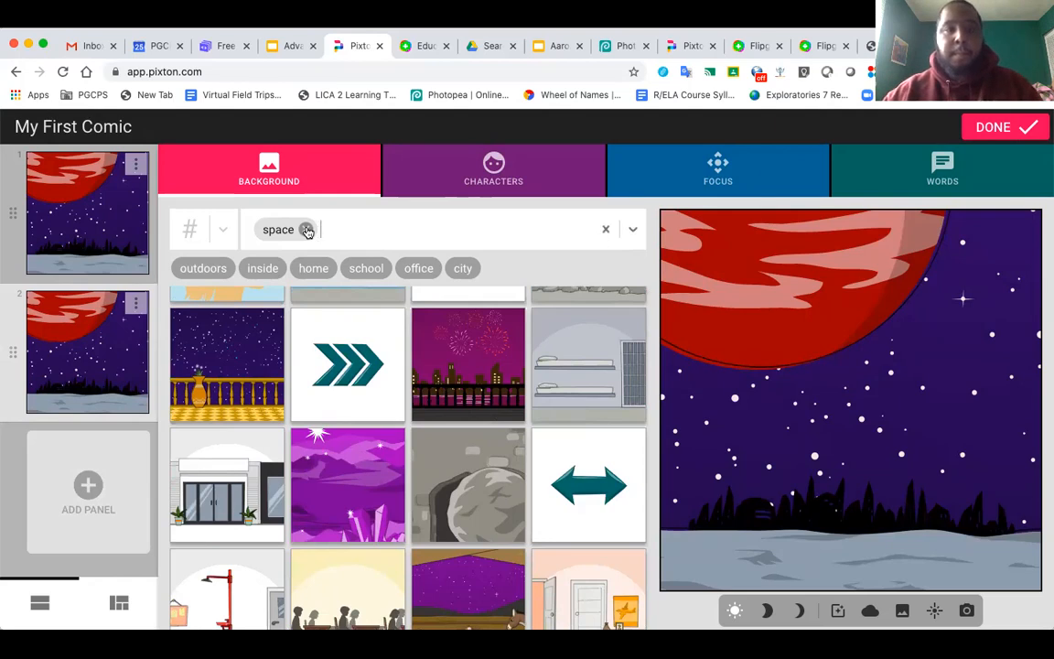
{"action": "left_click", "coordinate": [605, 230]}
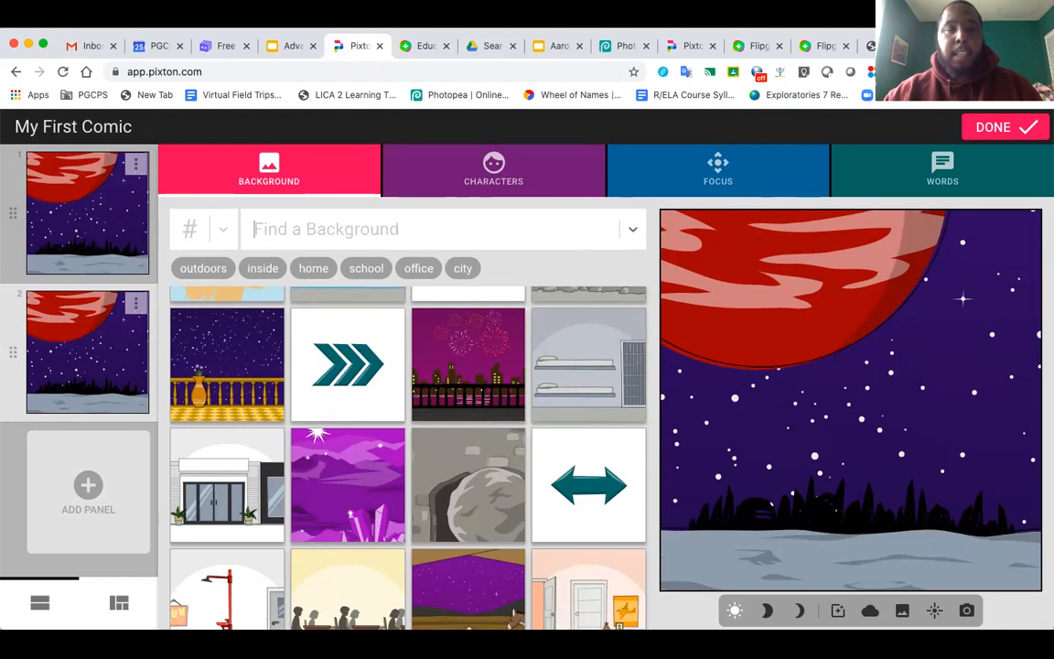
{"action": "type", "text": "space"}
{"action": "key", "text": "Return"}
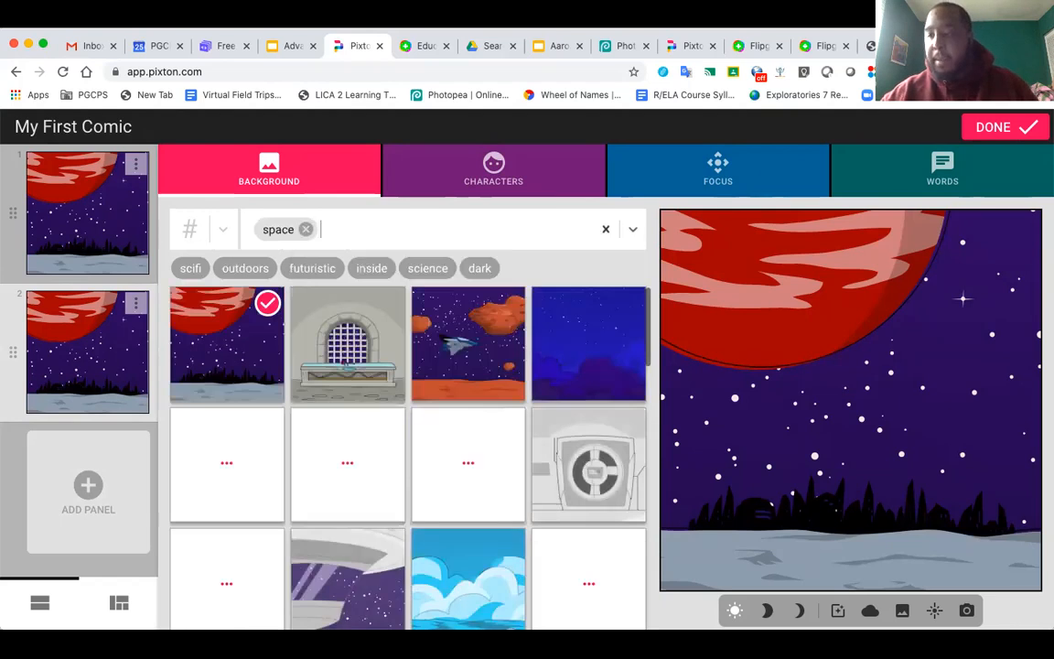
{"action": "scroll", "coordinate": [543, 419], "scroll_direction": "down", "scroll_amount": 2}
{"action": "scroll", "coordinate": [542, 418], "scroll_direction": "down", "scroll_amount": 6}
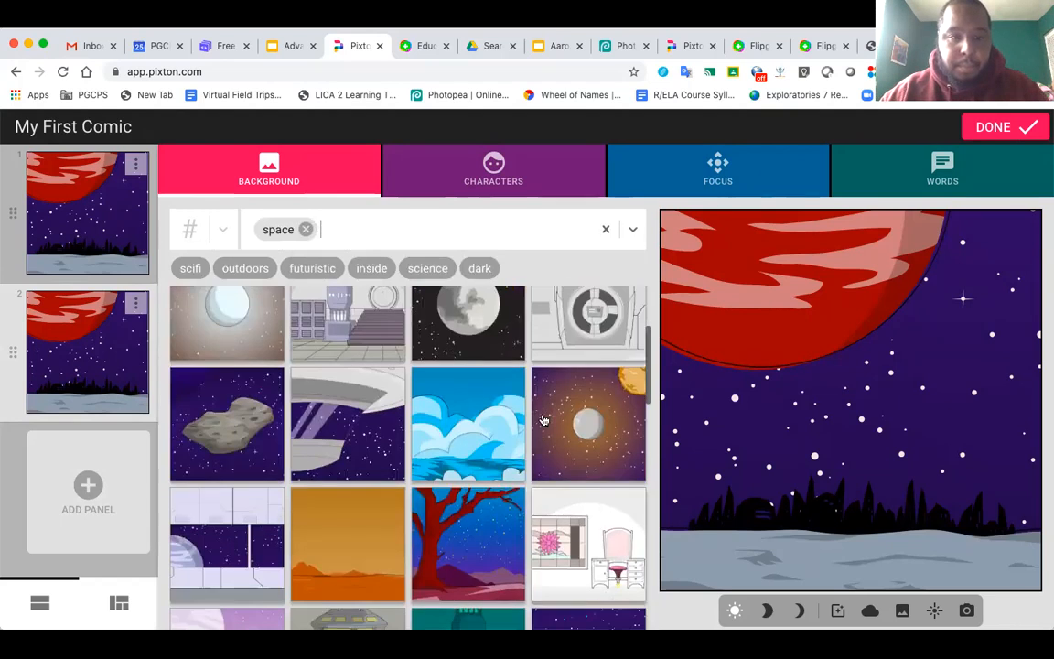
{"action": "scroll", "coordinate": [543, 435], "scroll_direction": "down", "scroll_amount": 9}
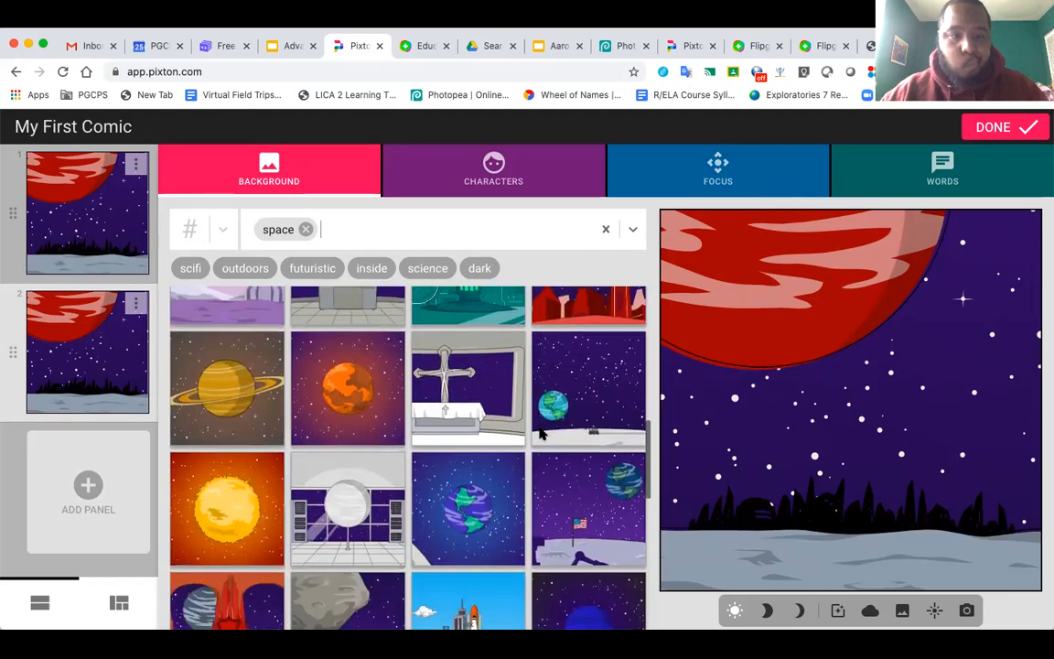
{"action": "scroll", "coordinate": [540, 435], "scroll_direction": "down", "scroll_amount": 4}
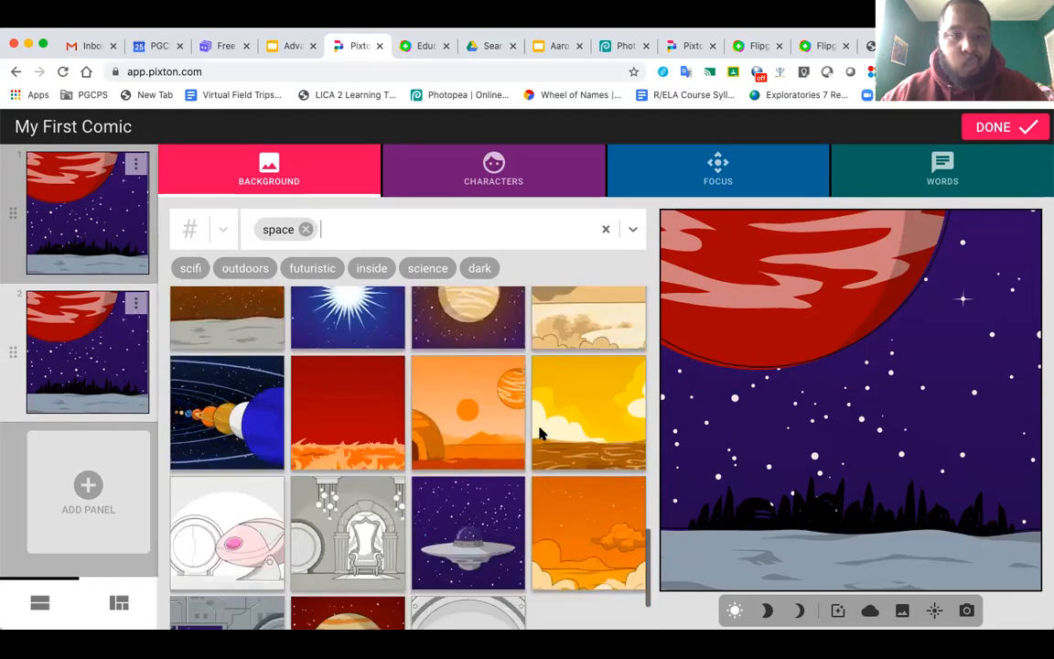
{"action": "left_click", "coordinate": [498, 442]}
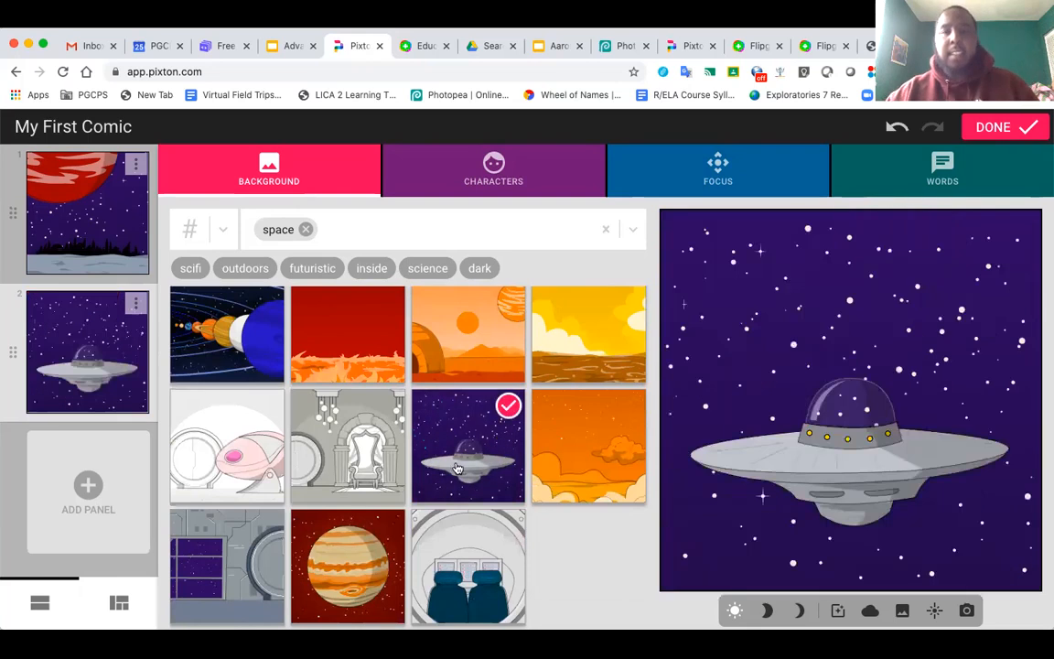
Add the superhero with the yellow cape and red gloves to the first panel and move him toward the scene's left edge
{"action": "left_click", "coordinate": [105, 247]}
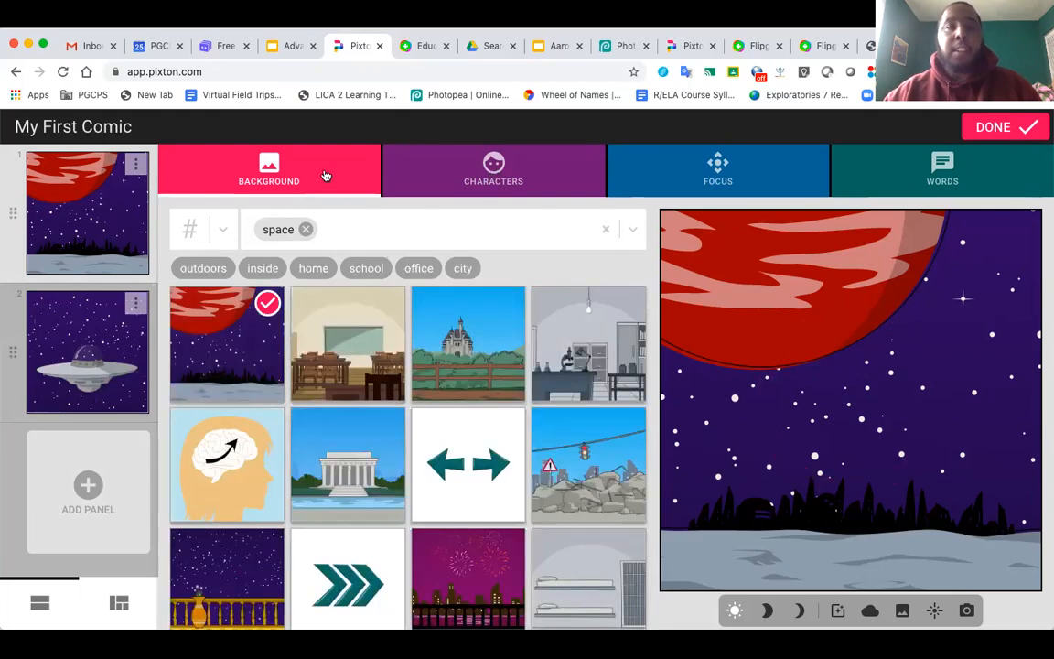
{"action": "left_click", "coordinate": [460, 170]}
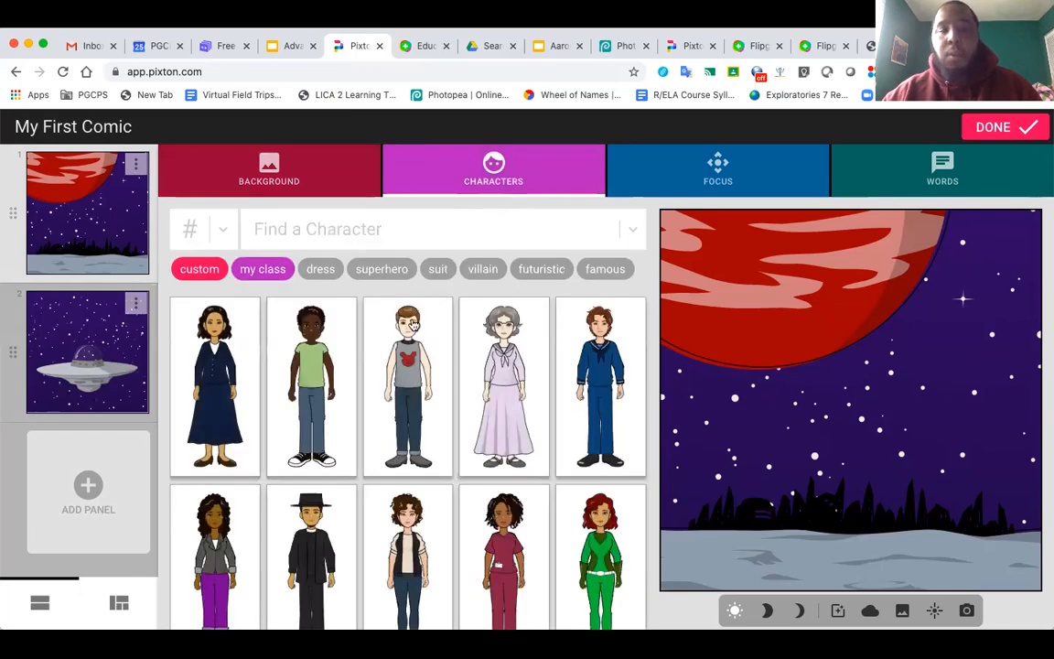
{"action": "scroll", "coordinate": [464, 407], "scroll_direction": "down", "scroll_amount": 1}
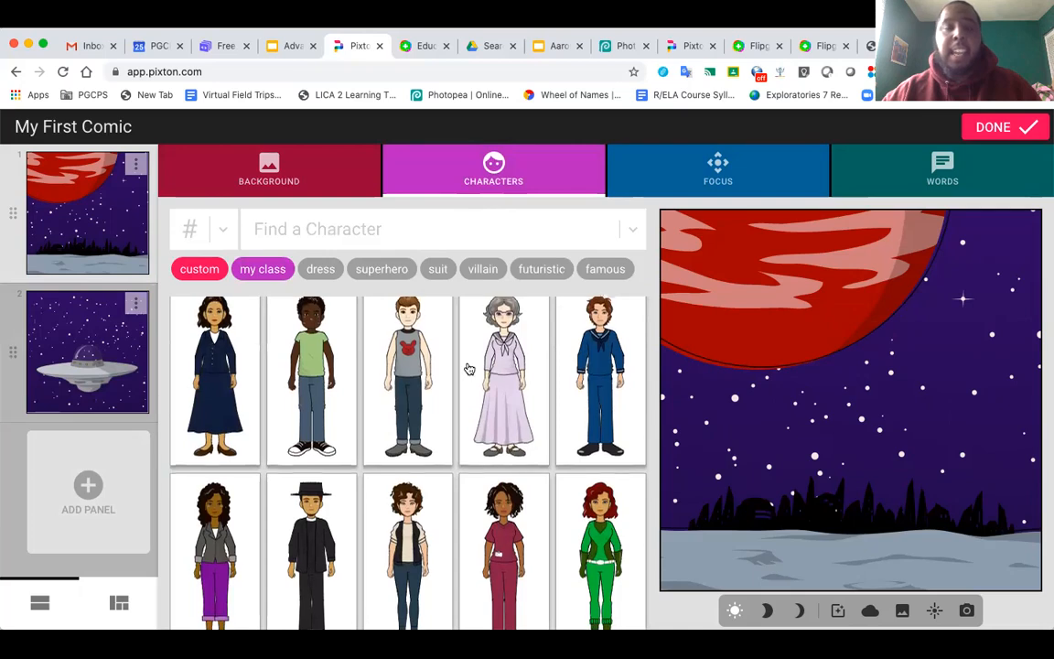
{"action": "scroll", "coordinate": [469, 368], "scroll_direction": "up", "scroll_amount": 1}
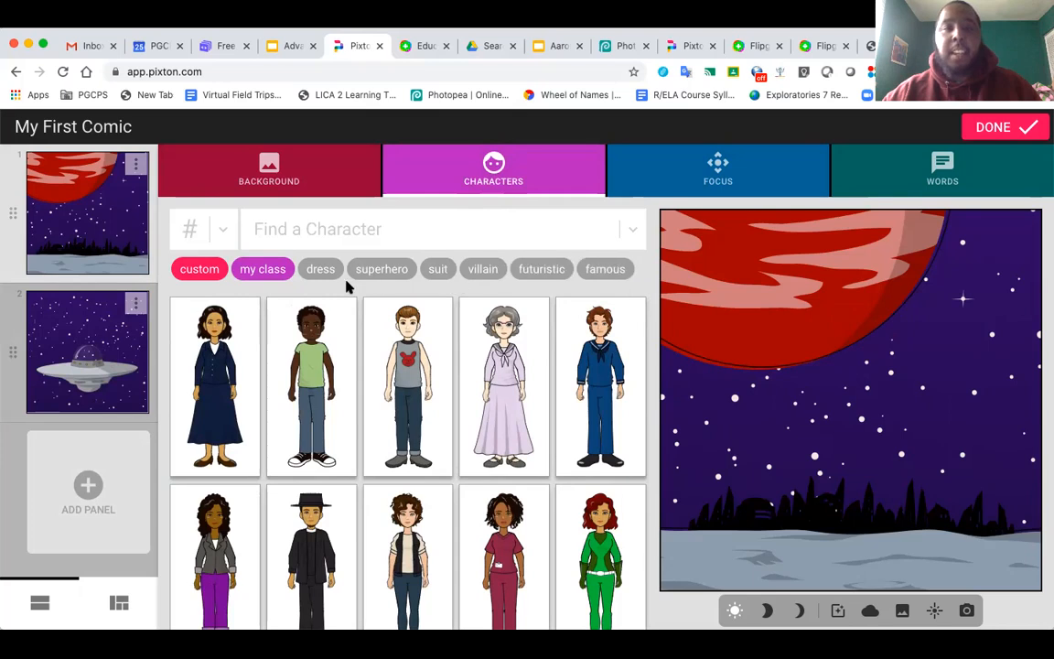
{"action": "left_click", "coordinate": [386, 274]}
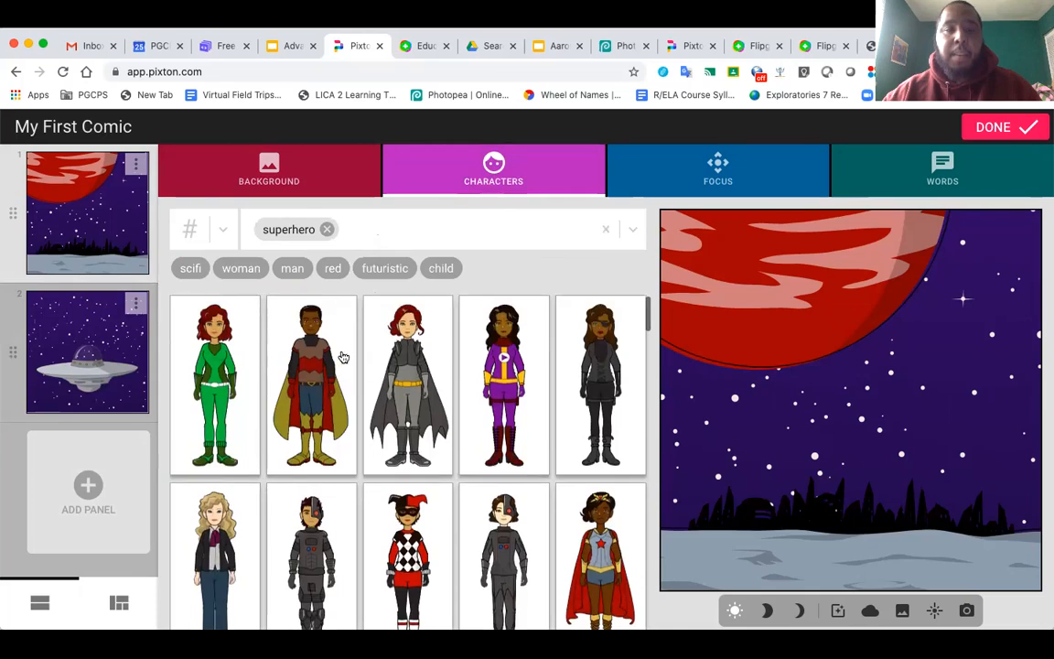
{"action": "left_click", "coordinate": [308, 374]}
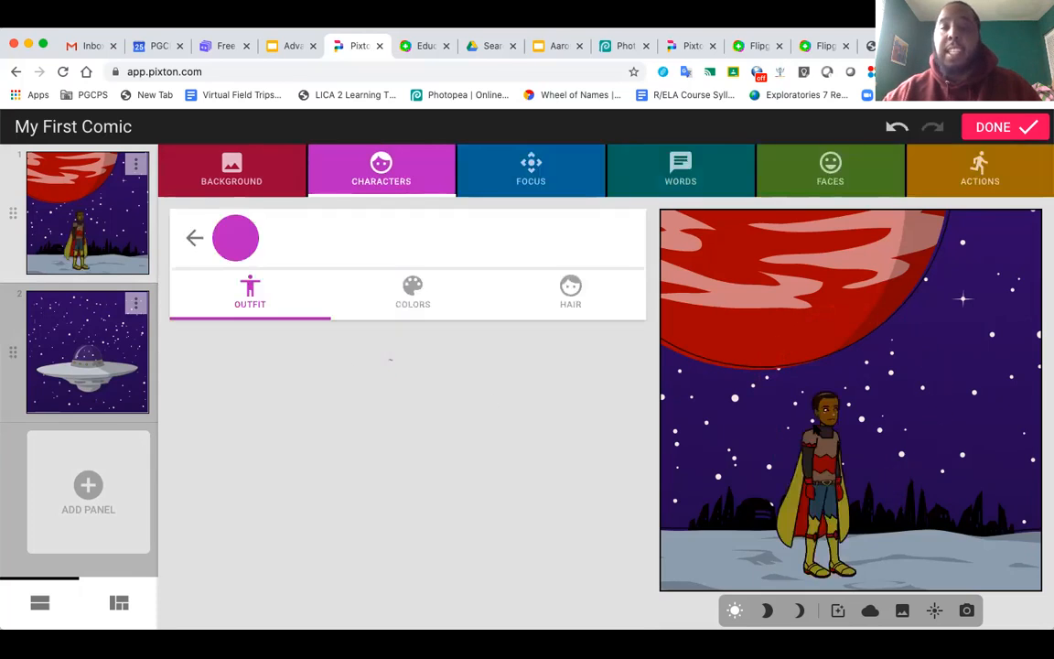
{"action": "left_click_drag", "start_coordinate": [823, 446], "coordinate": [737, 446]}
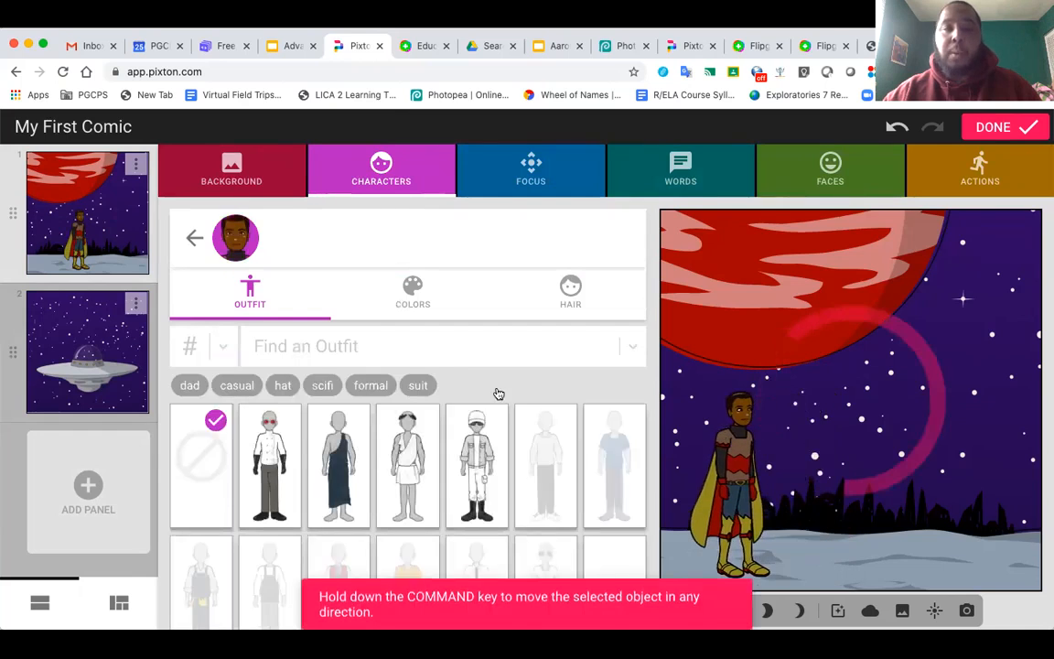
Change the superhero's hairstyle to the very short cut with a straight, flat hairline, the fifth style offered
{"action": "left_click", "coordinate": [413, 293]}
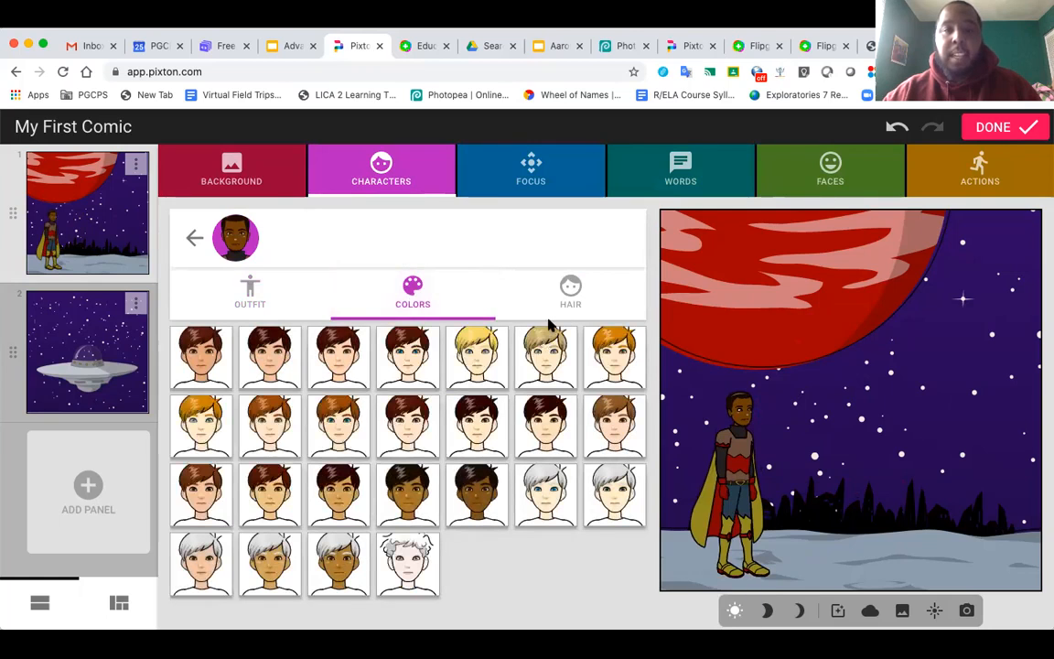
{"action": "left_click", "coordinate": [570, 293]}
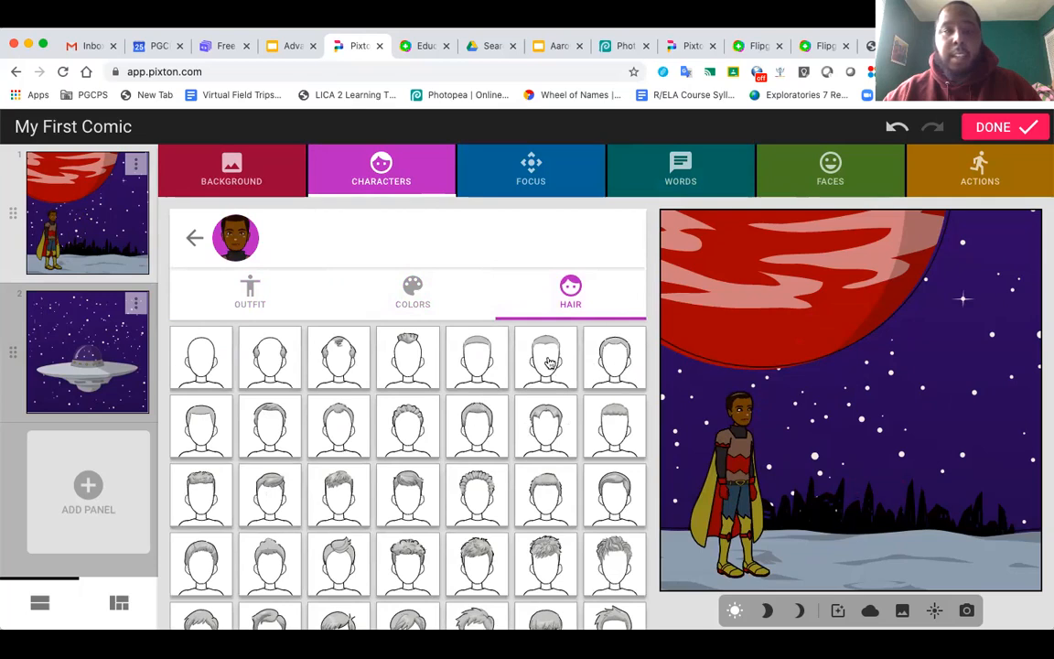
{"action": "left_click", "coordinate": [628, 359]}
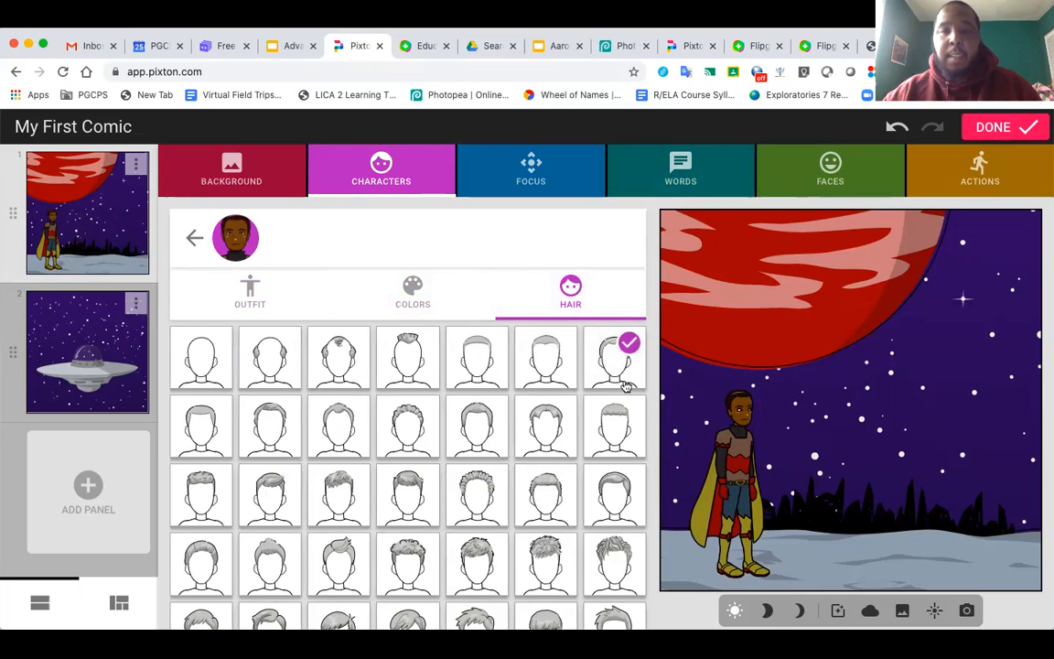
{"action": "left_click", "coordinate": [466, 362]}
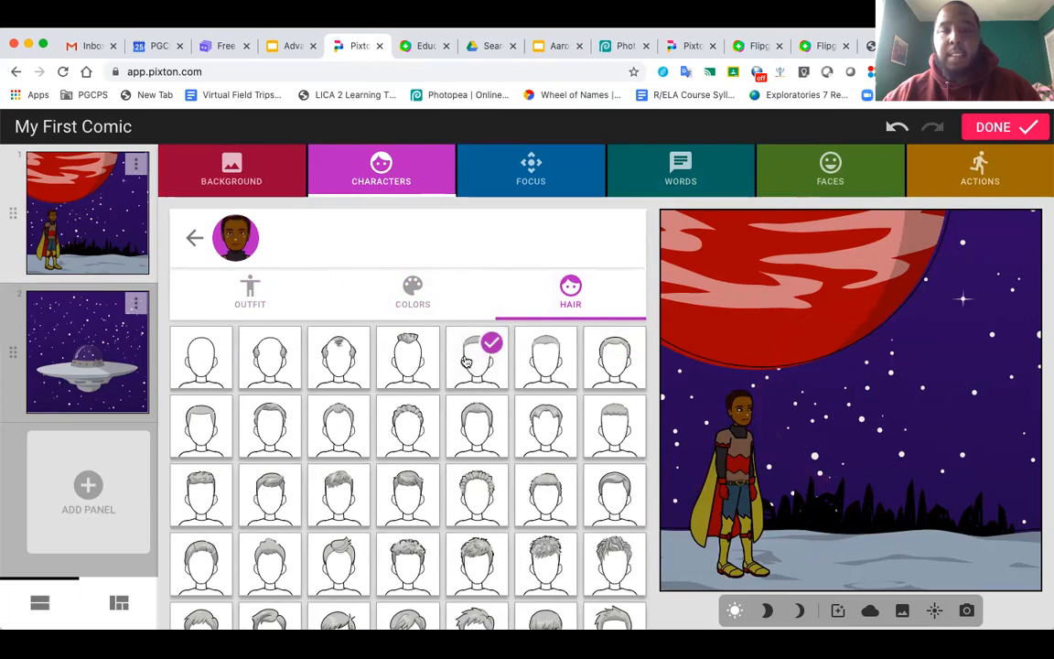
{"action": "left_click", "coordinate": [195, 239]}
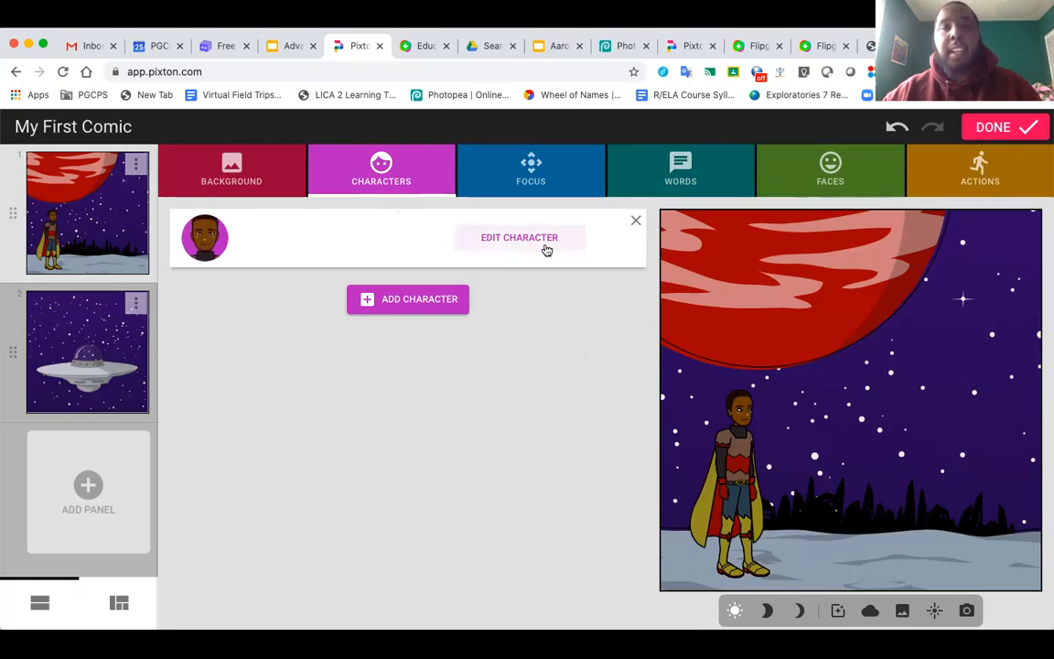
Add a speech bubble reading "How did I get here?" to the superhero and move him back toward the scene's left edge
{"action": "left_click", "coordinate": [685, 180]}
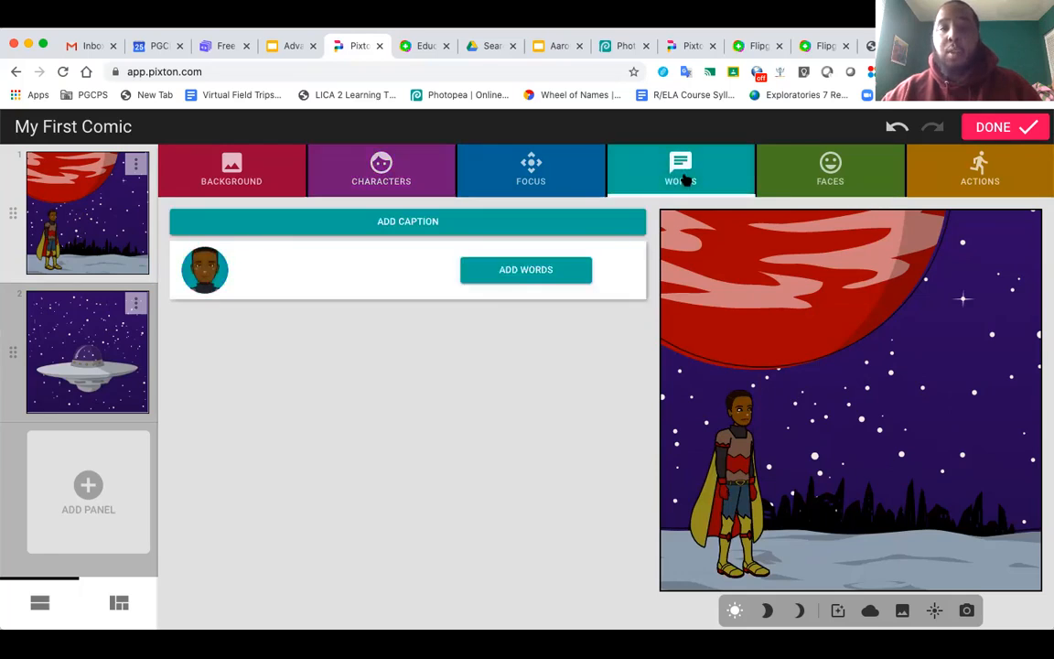
{"action": "left_click", "coordinate": [528, 274]}
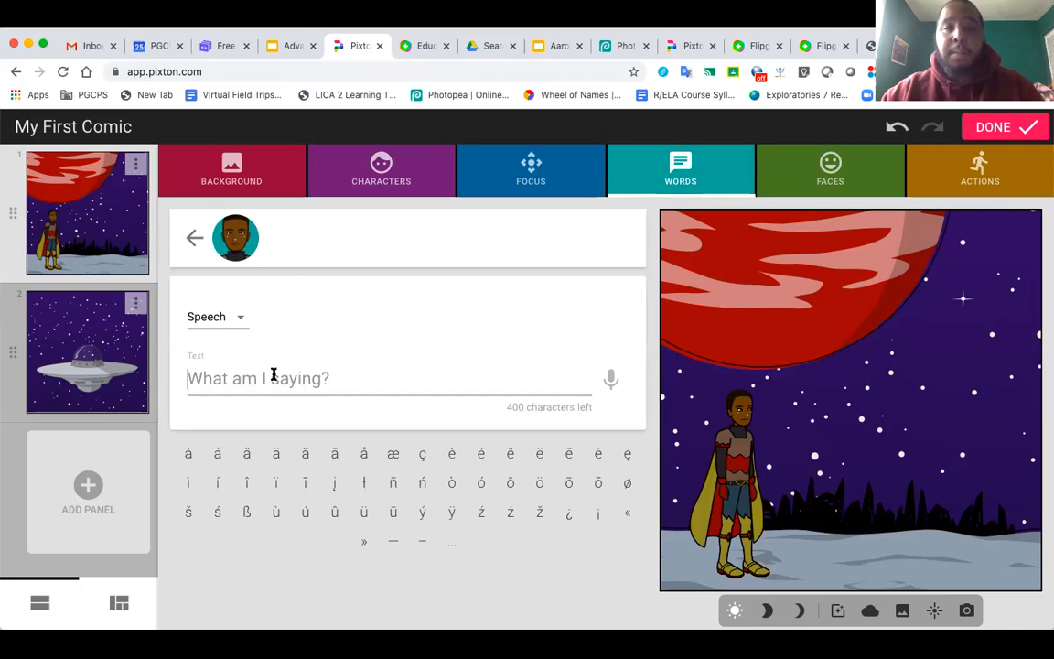
{"action": "type", "text": "W"}
{"action": "key", "text": "BackSpace"}
{"action": "type", "text": "How did I get here?"}
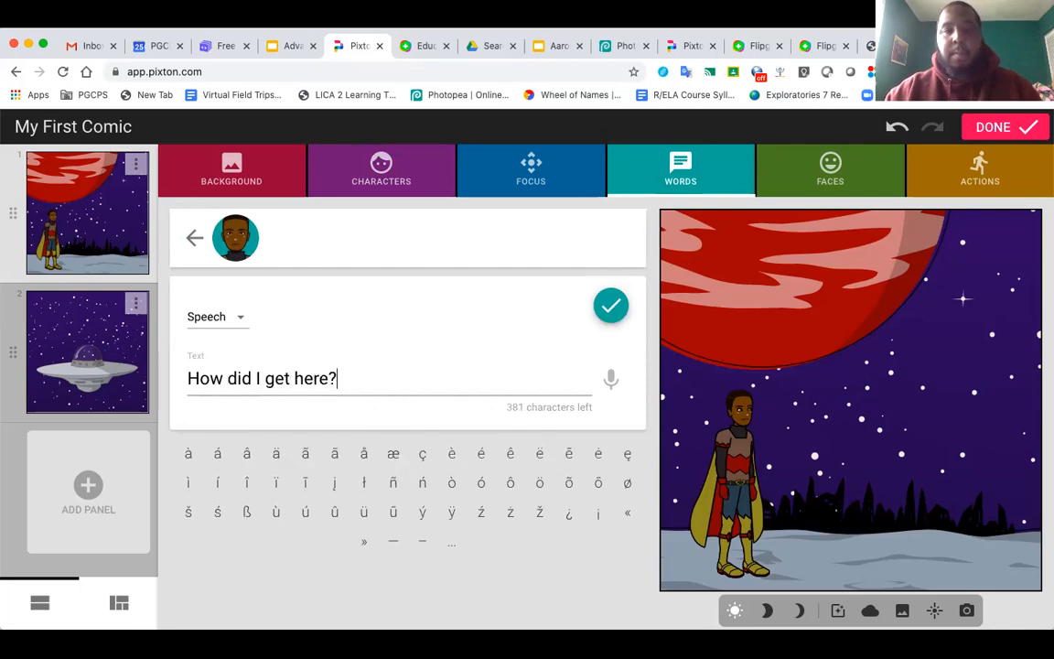
{"action": "left_click", "coordinate": [610, 304]}
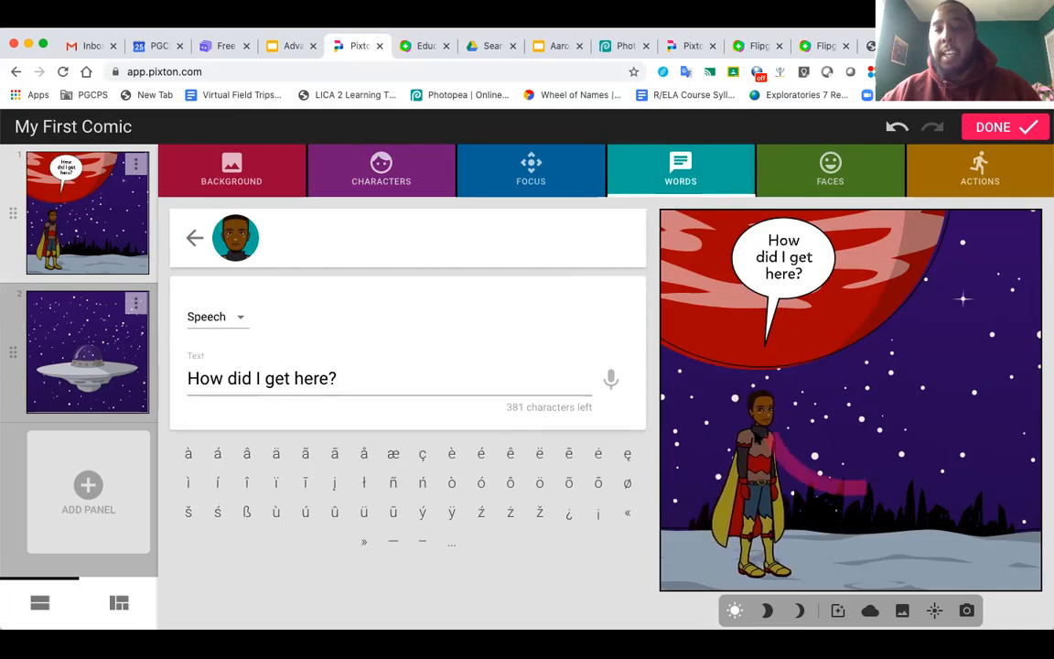
{"action": "left_click_drag", "start_coordinate": [755, 432], "coordinate": [721, 447]}
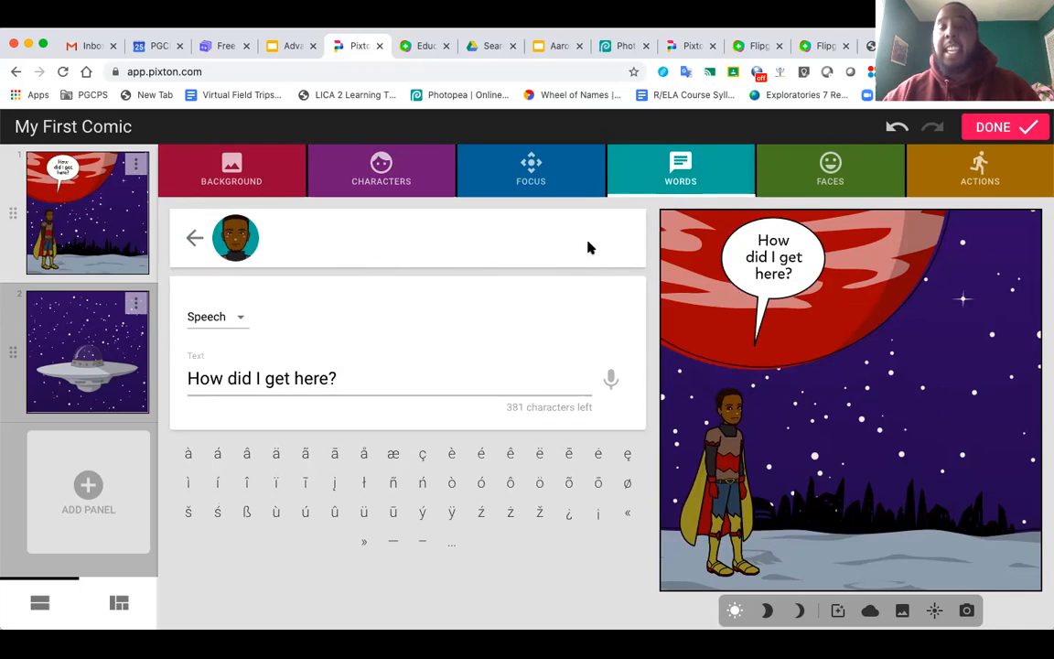
Search the poses for "flying", give the superhero the slanted one with arms stretched forward, and move him toward the scene's centre
{"action": "left_click", "coordinate": [979, 184]}
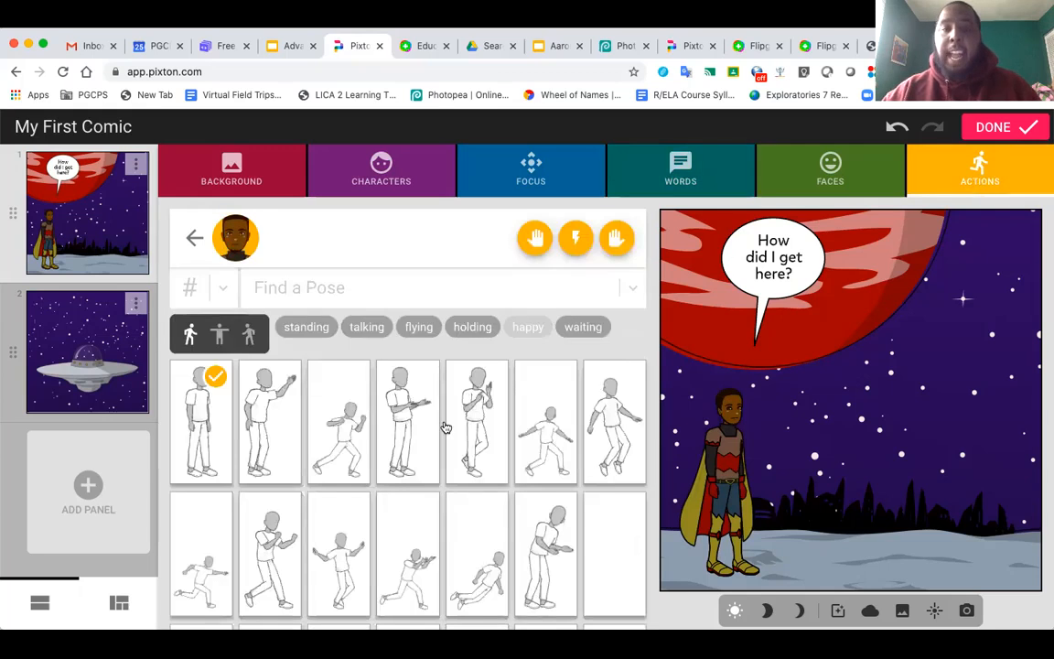
{"action": "scroll", "coordinate": [339, 488], "scroll_direction": "down", "scroll_amount": 1}
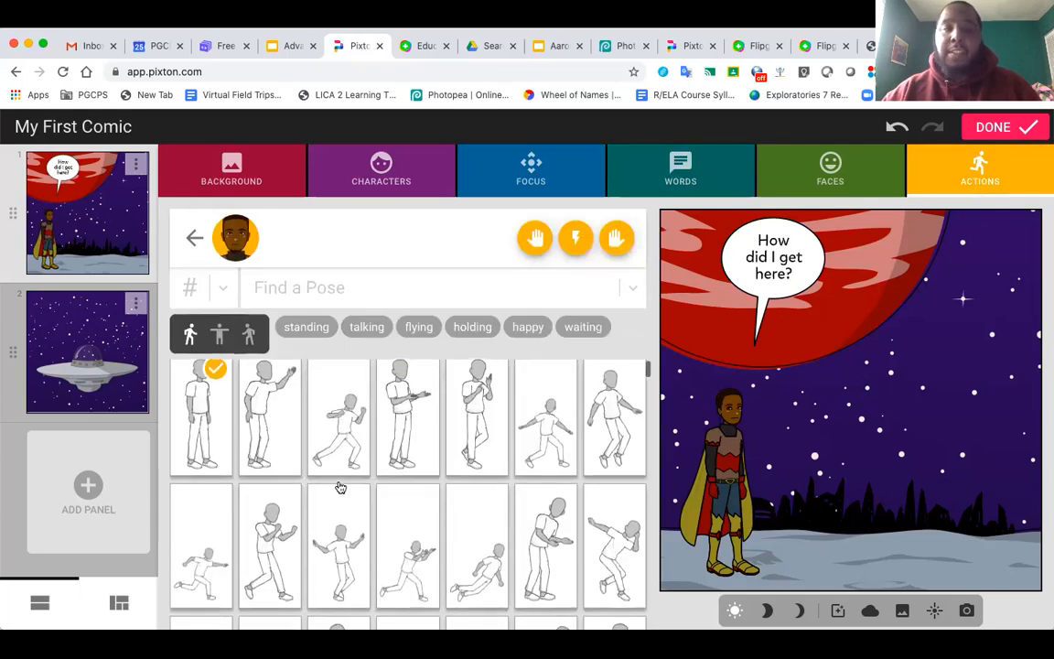
{"action": "scroll", "coordinate": [340, 488], "scroll_direction": "down", "scroll_amount": 3}
{"action": "scroll", "coordinate": [339, 488], "scroll_direction": "down", "scroll_amount": 4}
{"action": "scroll", "coordinate": [360, 509], "scroll_direction": "down", "scroll_amount": 4}
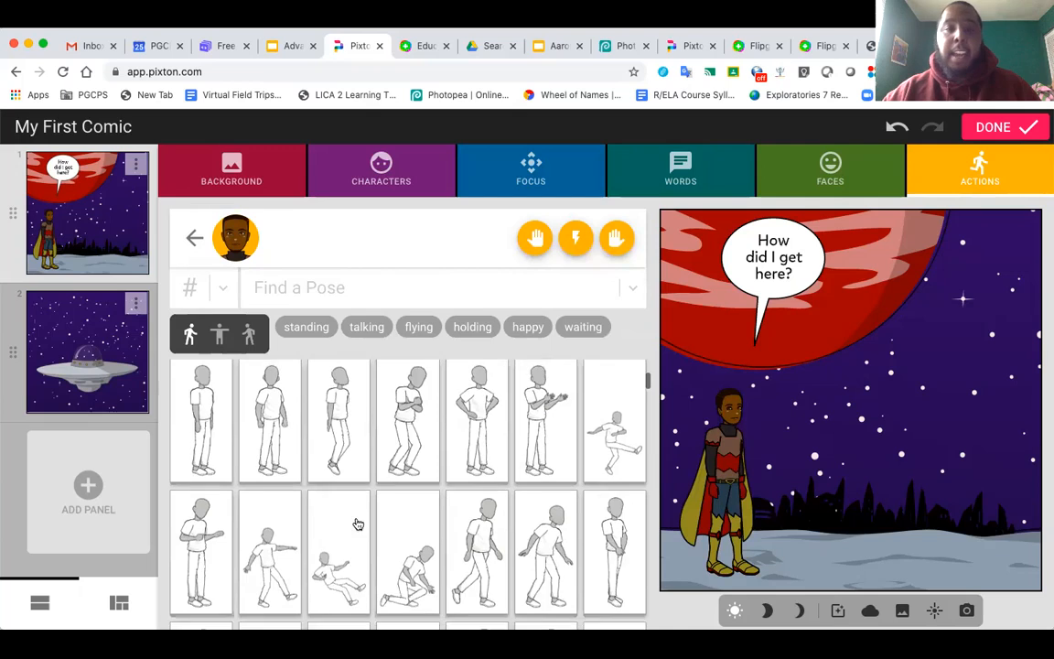
{"action": "scroll", "coordinate": [358, 523], "scroll_direction": "down", "scroll_amount": 3}
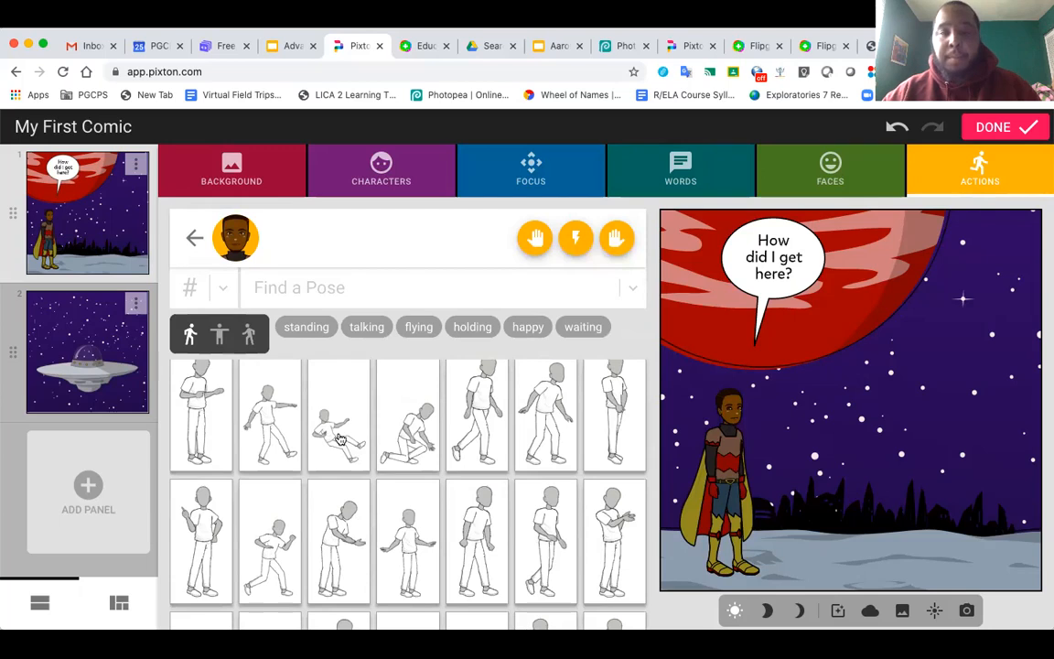
{"action": "left_click", "coordinate": [328, 289]}
{"action": "type", "text": "fl"}
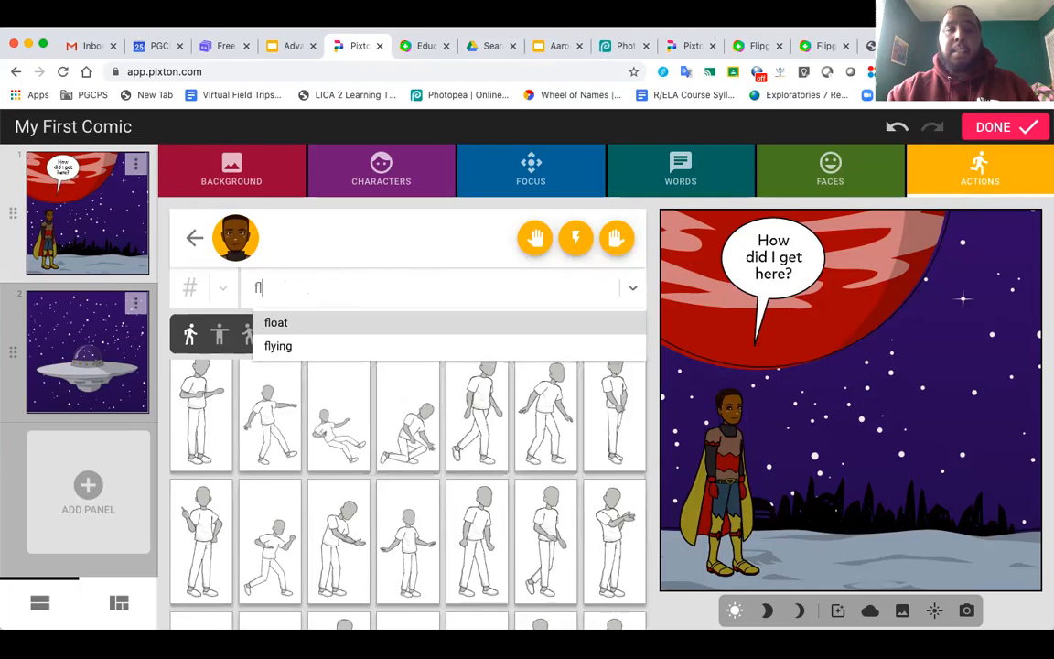
{"action": "left_click", "coordinate": [297, 350]}
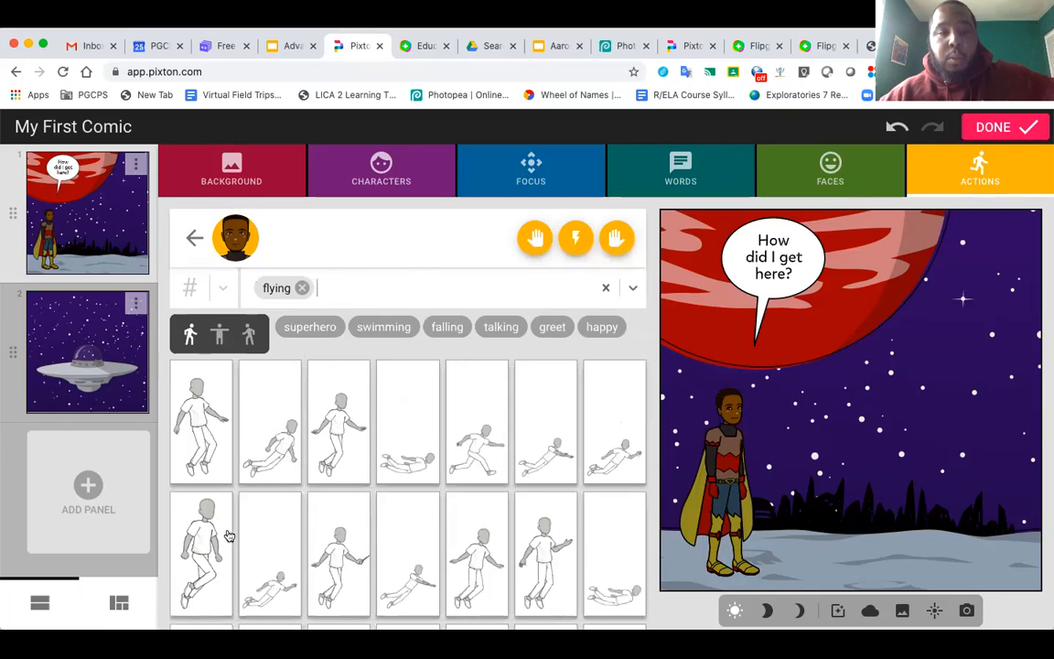
{"action": "left_click", "coordinate": [552, 446]}
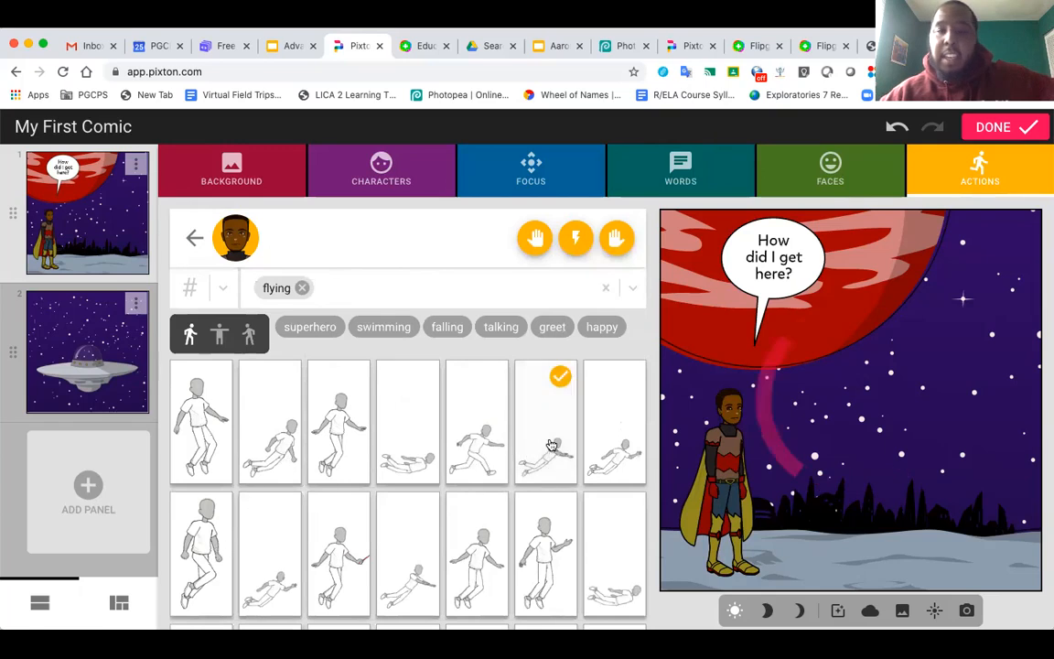
{"action": "left_click_drag", "start_coordinate": [720, 400], "coordinate": [807, 399]}
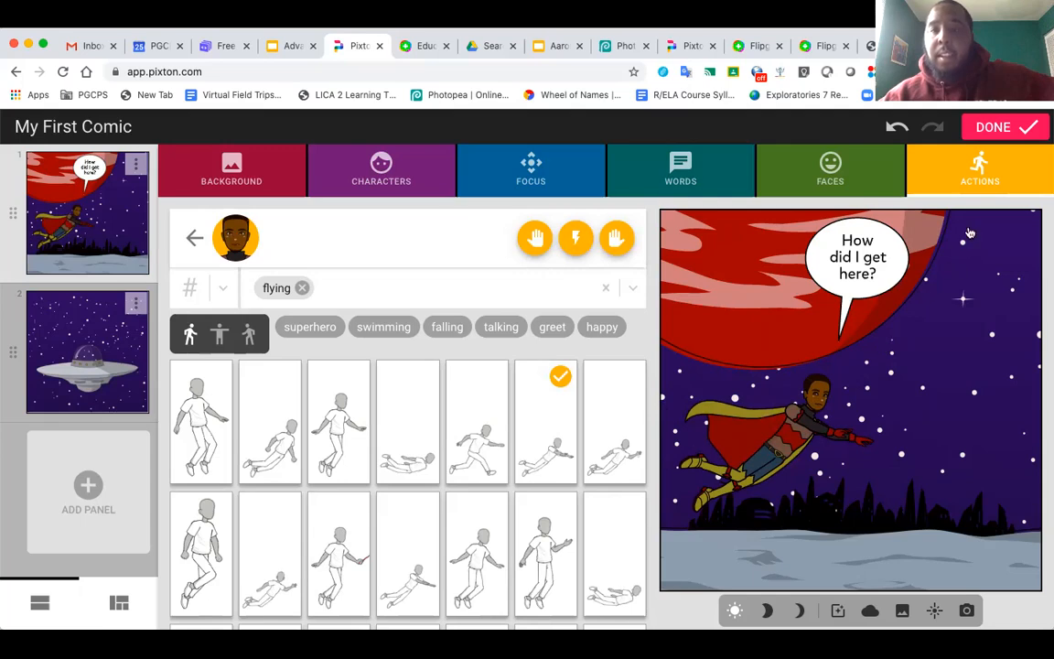
Browse the energy and aura effects offered for the superhero without applying one
{"action": "left_click", "coordinate": [574, 237]}
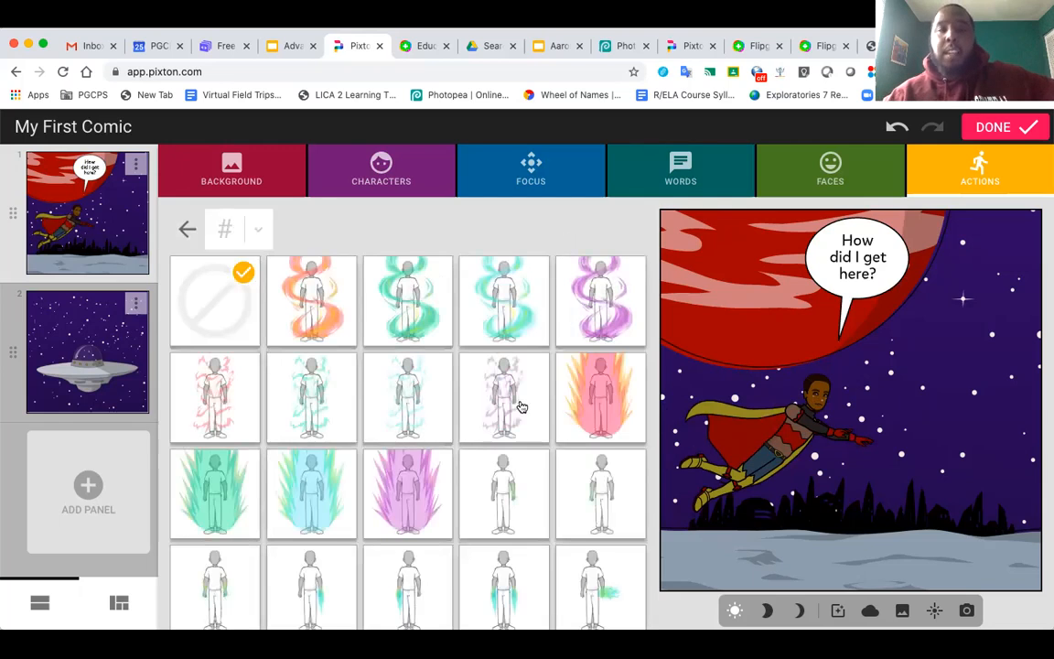
{"action": "scroll", "coordinate": [417, 487], "scroll_direction": "down", "scroll_amount": 2}
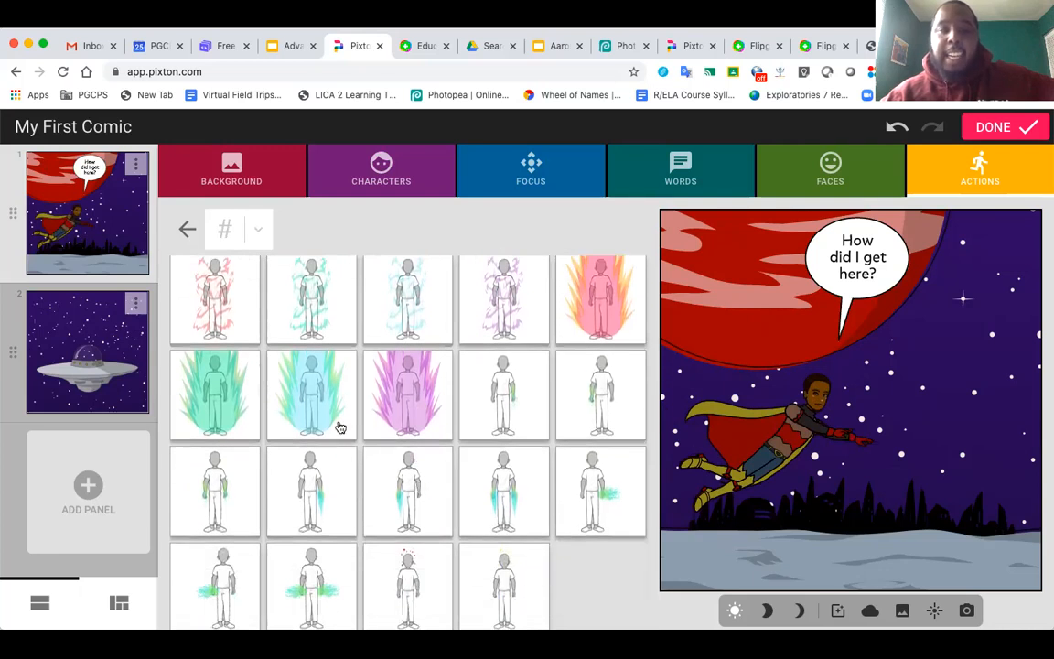
{"action": "scroll", "coordinate": [364, 405], "scroll_direction": "up", "scroll_amount": 3}
{"action": "scroll", "coordinate": [364, 404], "scroll_direction": "down", "scroll_amount": 3}
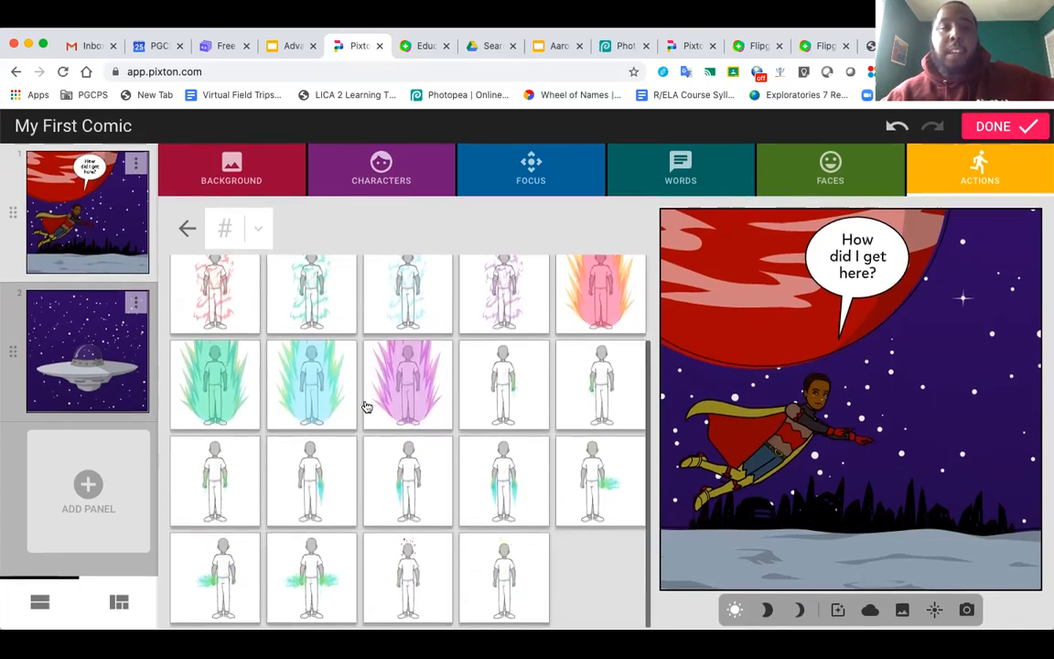
{"action": "scroll", "coordinate": [364, 405], "scroll_direction": "up", "scroll_amount": 3}
{"action": "left_click", "coordinate": [187, 231]}
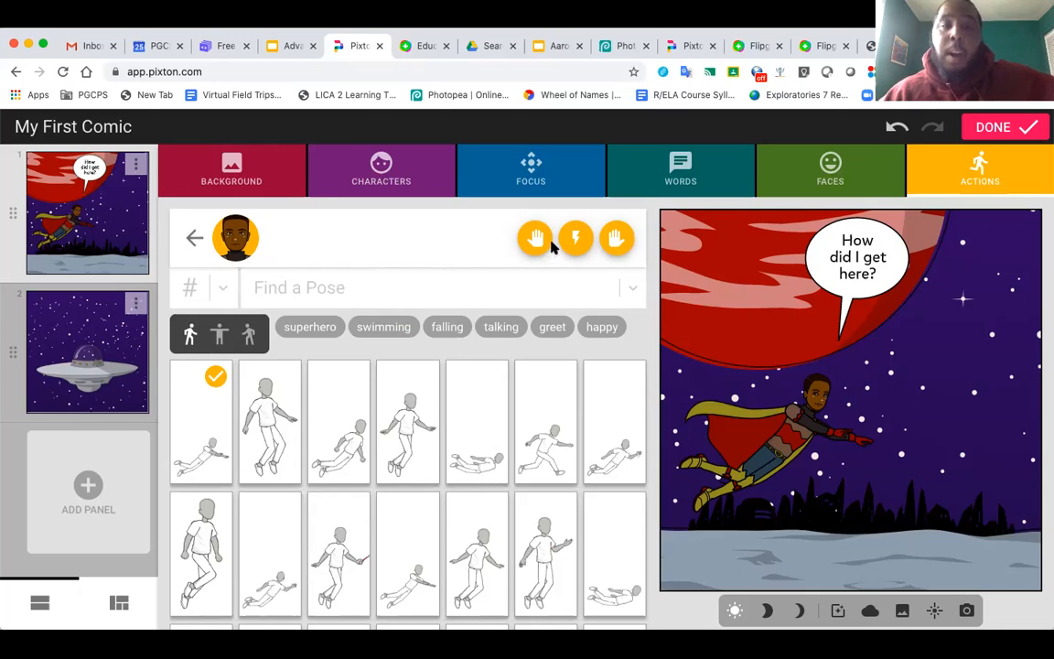
Finish editing the comic and open the RELA 707 class from the classrooms
{"action": "left_click", "coordinate": [995, 128]}
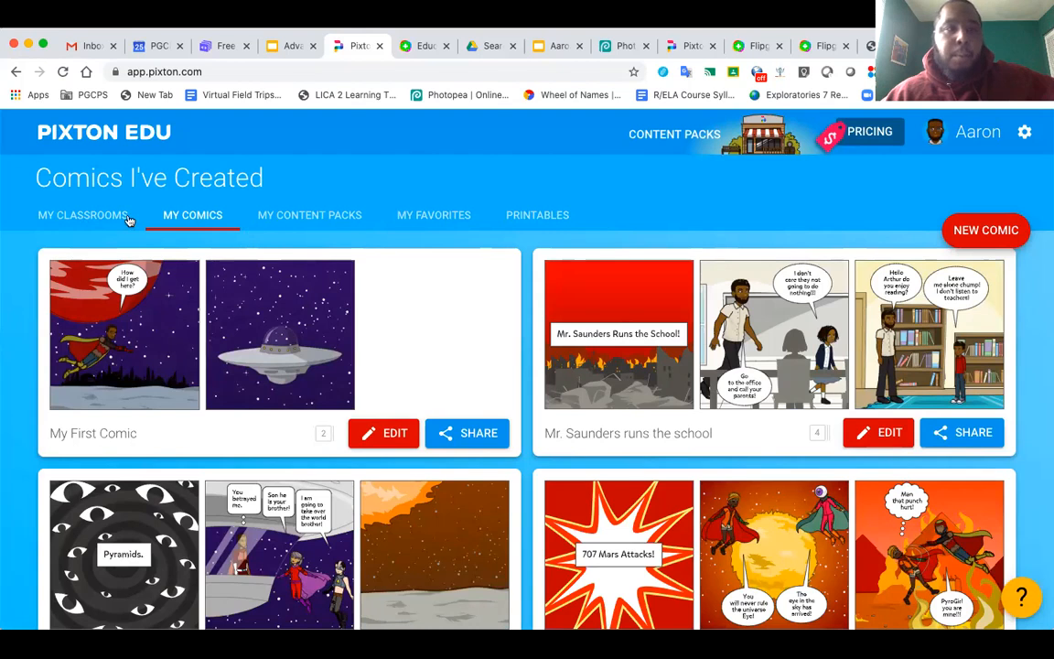
{"action": "left_click", "coordinate": [82, 213]}
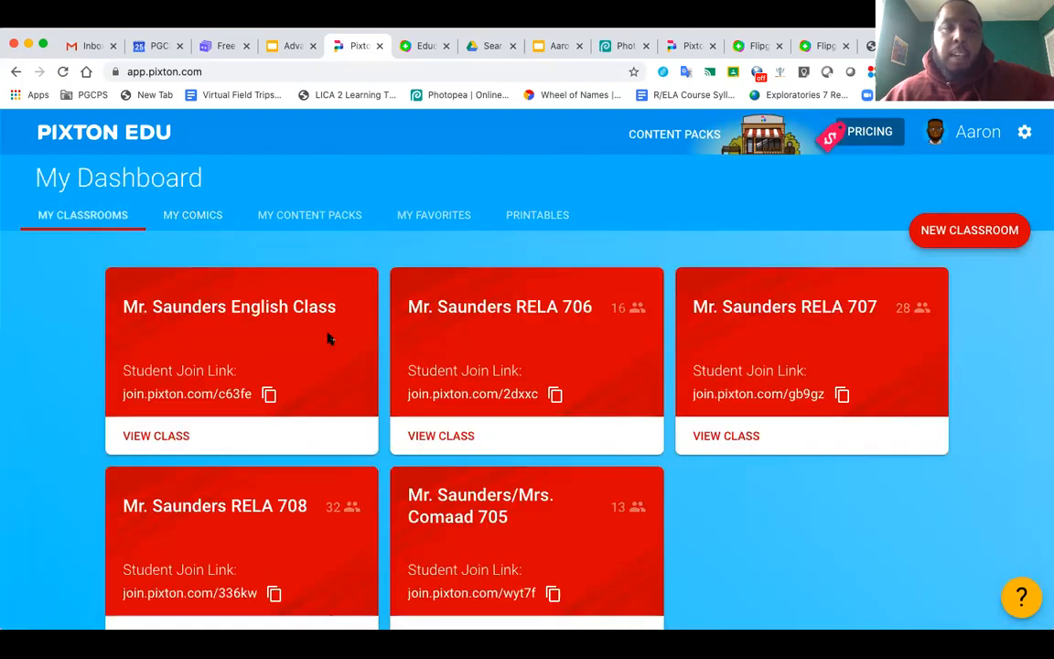
{"action": "scroll", "coordinate": [506, 393], "scroll_direction": "down", "scroll_amount": 1}
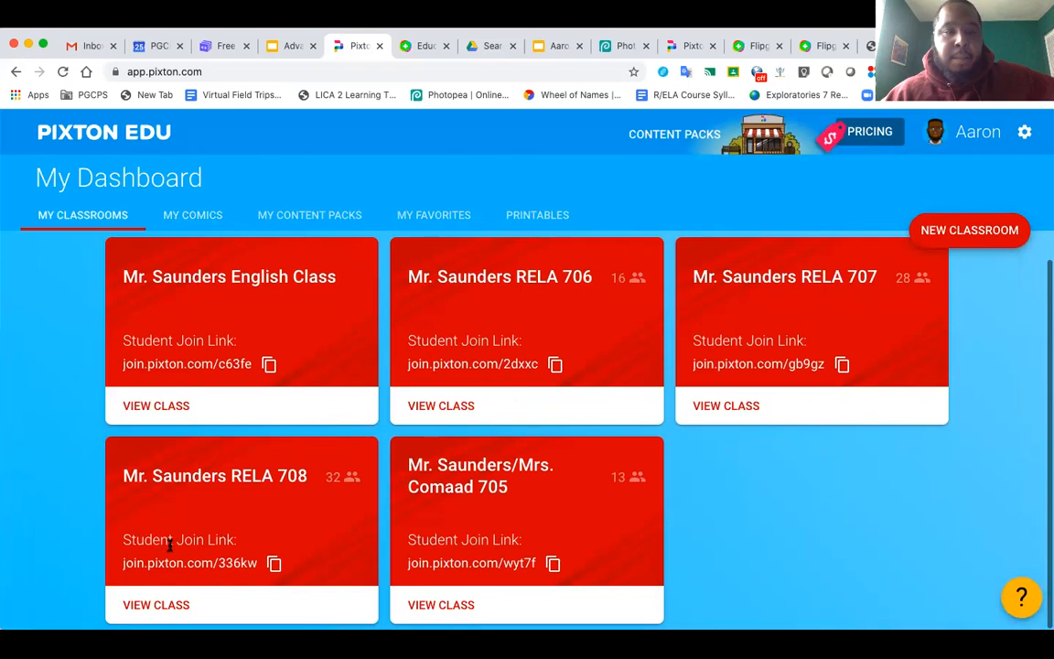
{"action": "left_click", "coordinate": [747, 406]}
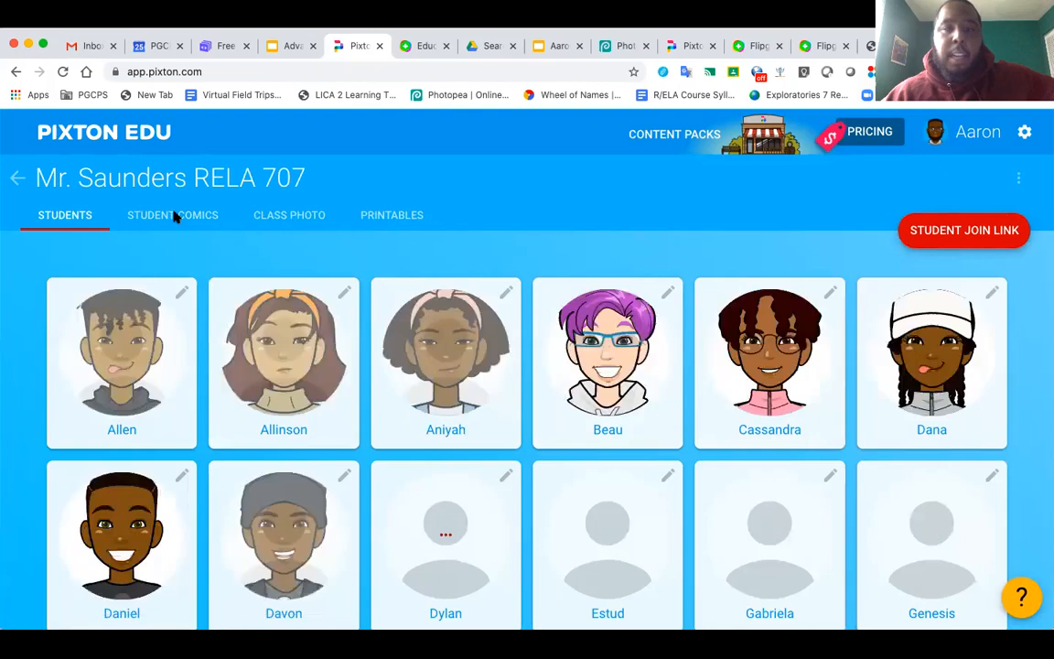
Browse the student comics of the RELA 707 class
{"action": "left_click", "coordinate": [175, 215]}
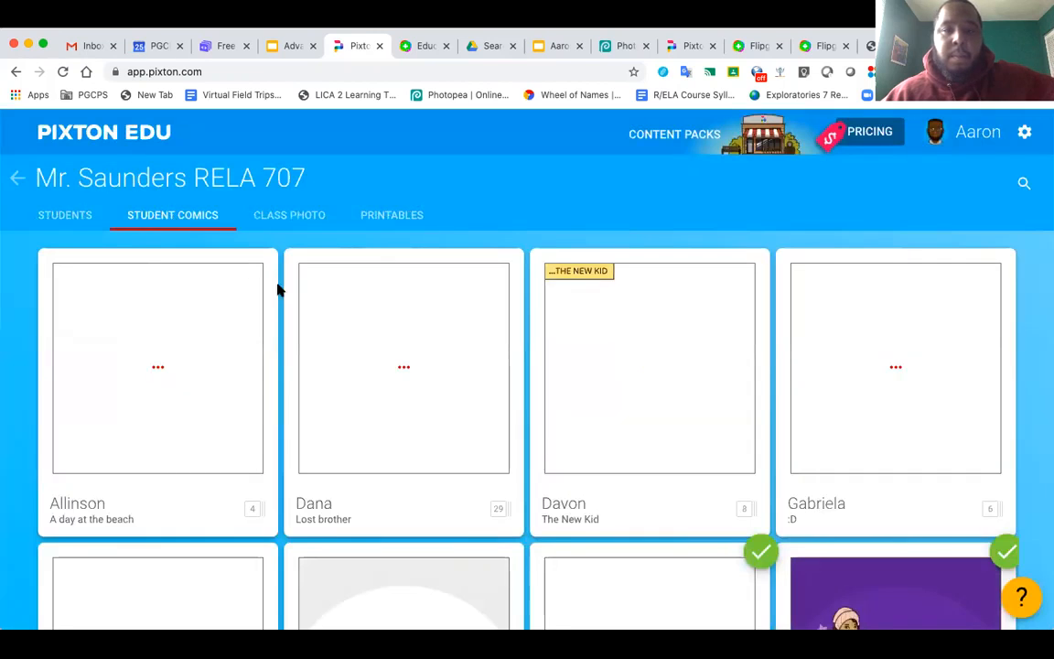
{"action": "scroll", "coordinate": [277, 288], "scroll_direction": "down", "scroll_amount": 1}
{"action": "scroll", "coordinate": [280, 291], "scroll_direction": "down", "scroll_amount": 1}
{"action": "scroll", "coordinate": [280, 290], "scroll_direction": "up", "scroll_amount": 1}
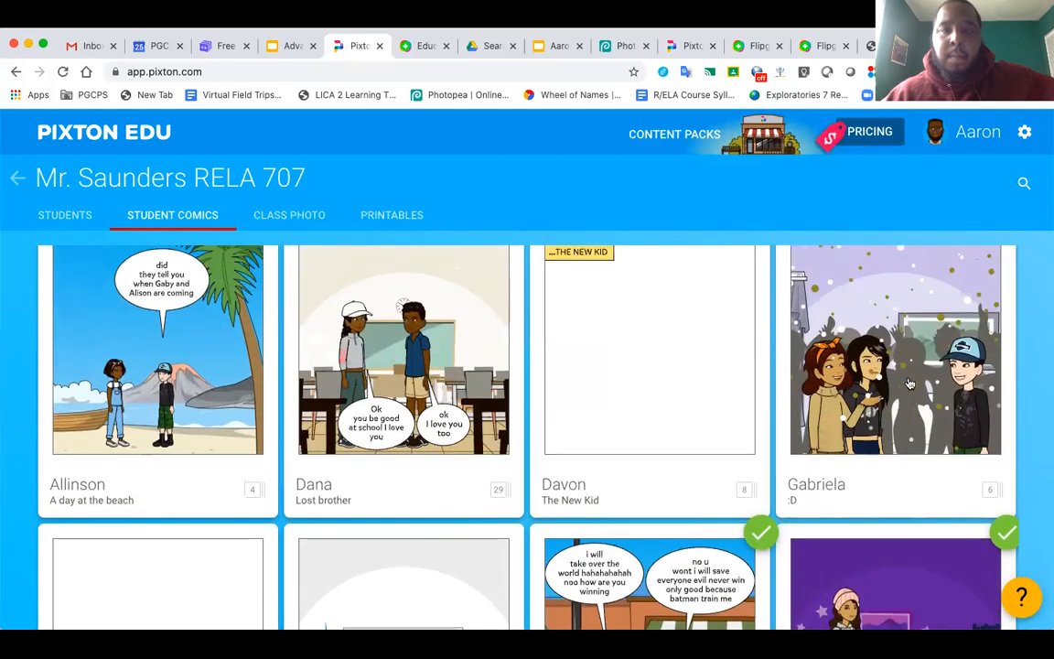
Open the student comic titled ":D" and read through its six panels
{"action": "left_click", "coordinate": [874, 375]}
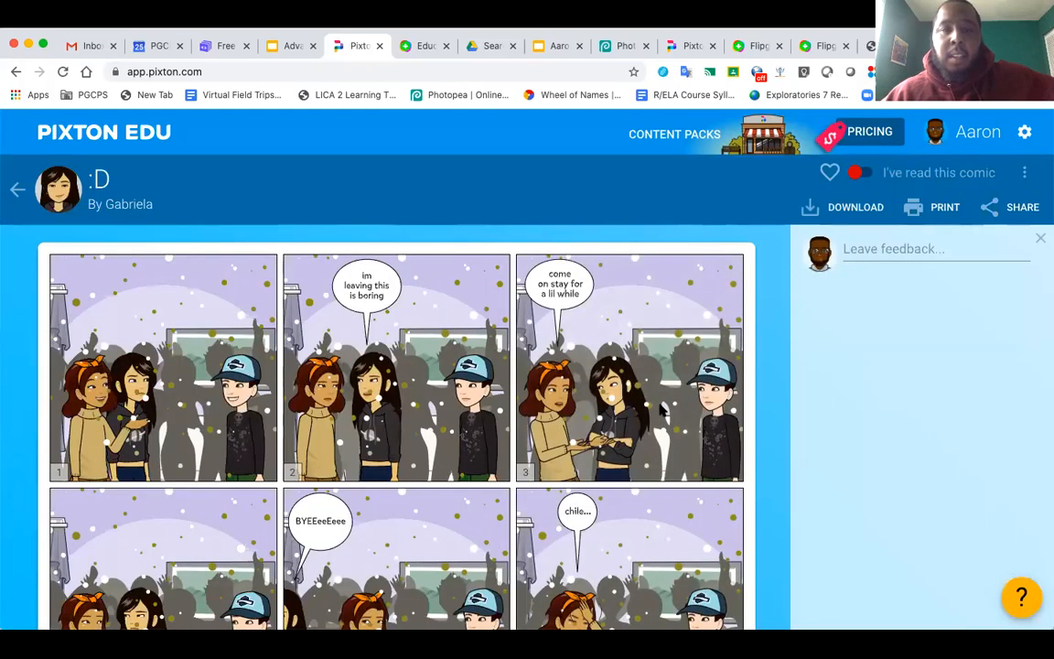
{"action": "scroll", "coordinate": [663, 409], "scroll_direction": "down", "scroll_amount": 1}
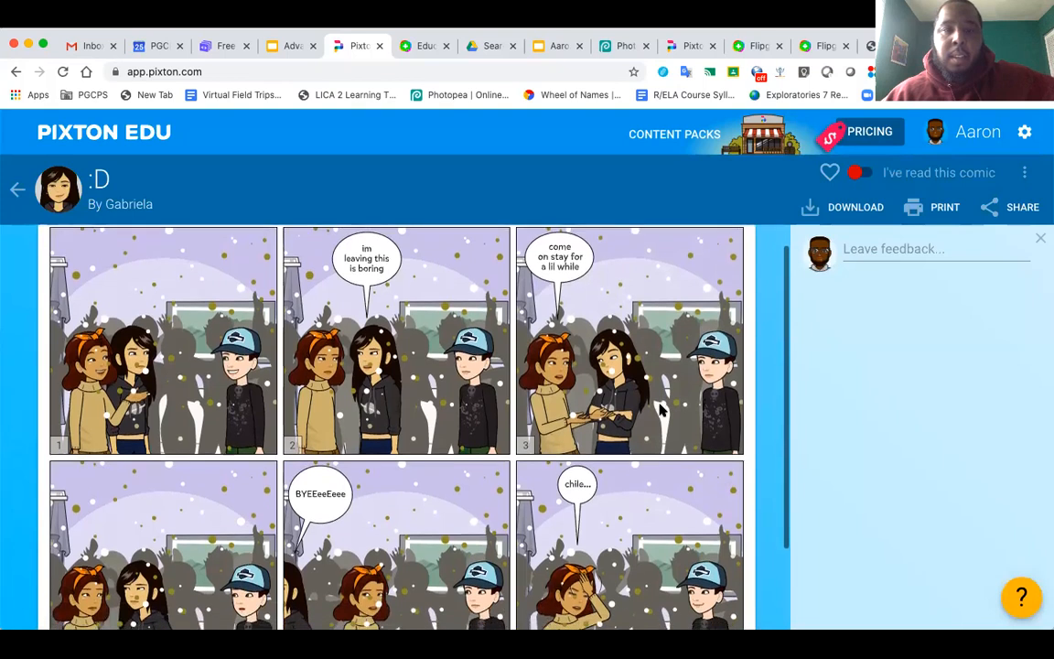
{"action": "scroll", "coordinate": [662, 409], "scroll_direction": "down", "scroll_amount": 3}
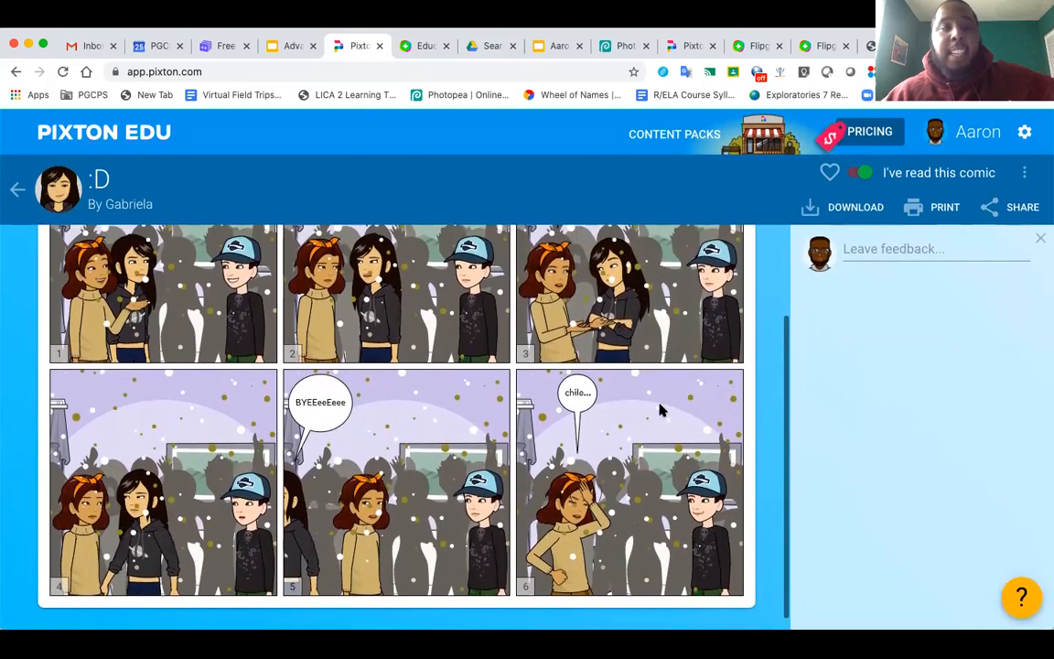
{"action": "scroll", "coordinate": [662, 409], "scroll_direction": "up", "scroll_amount": 2}
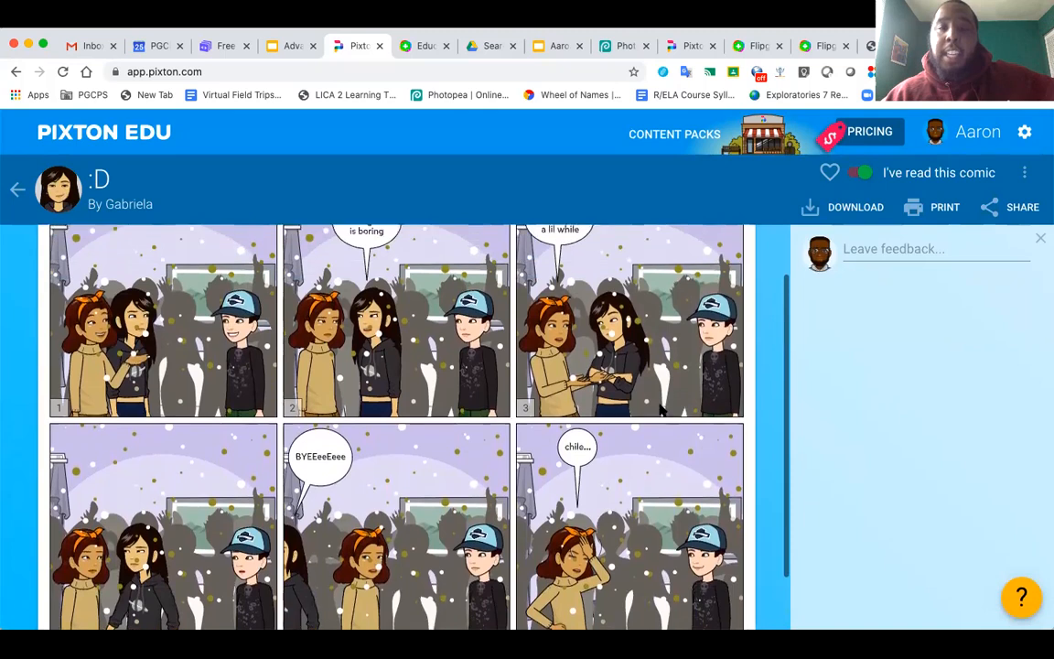
{"action": "scroll", "coordinate": [662, 410], "scroll_direction": "up", "scroll_amount": 2}
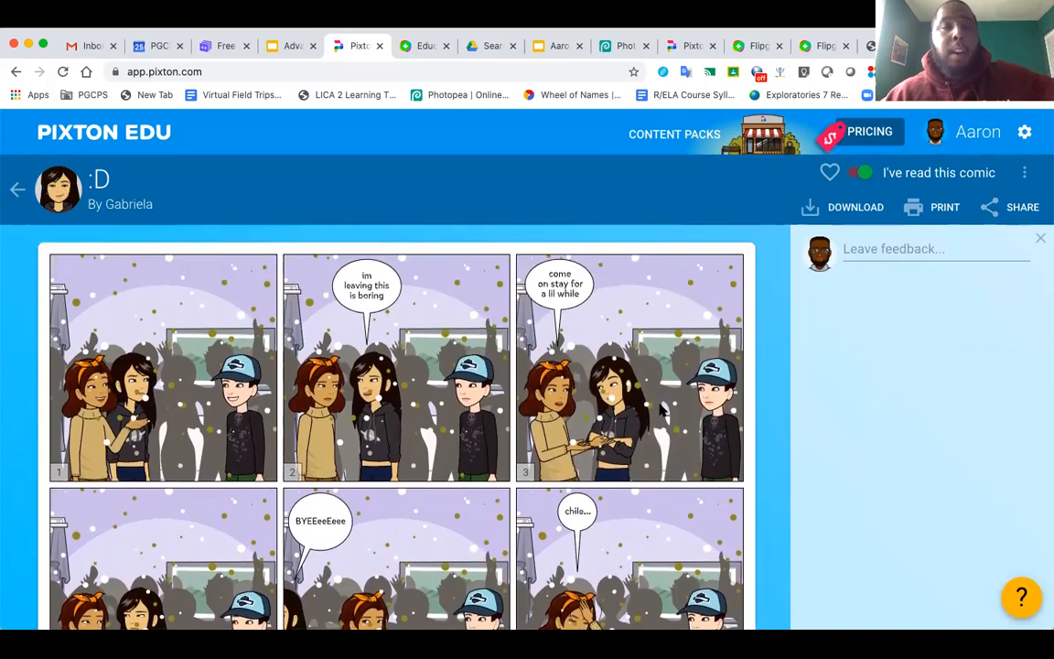
{"action": "scroll", "coordinate": [663, 410], "scroll_direction": "down", "scroll_amount": 1}
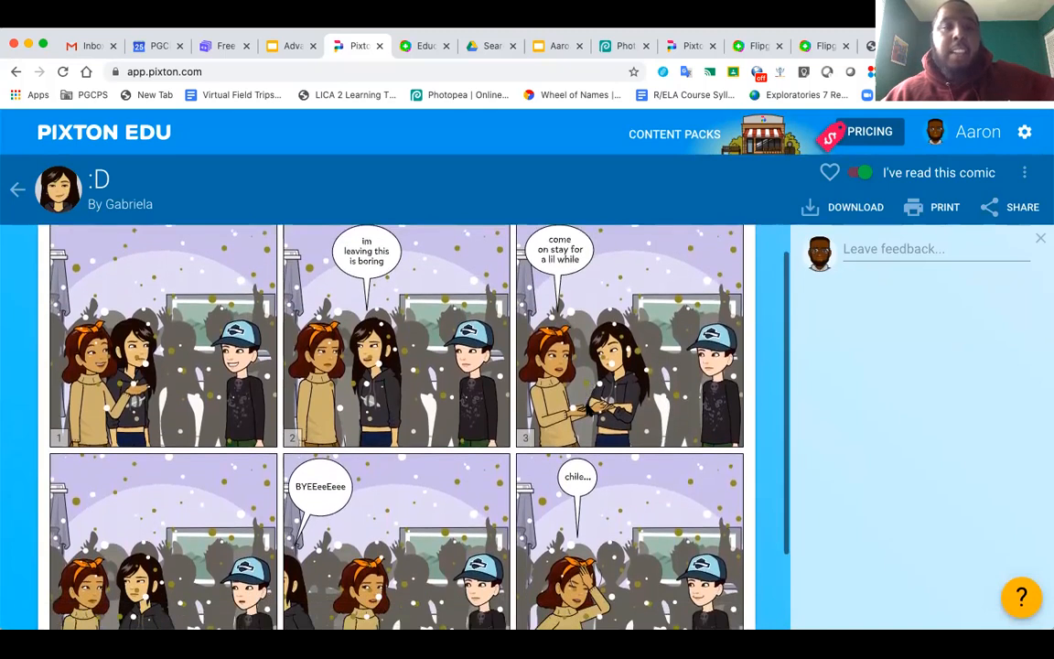
{"action": "scroll", "coordinate": [587, 393], "scroll_direction": "down", "scroll_amount": 1}
{"action": "scroll", "coordinate": [587, 393], "scroll_direction": "down", "scroll_amount": 2}
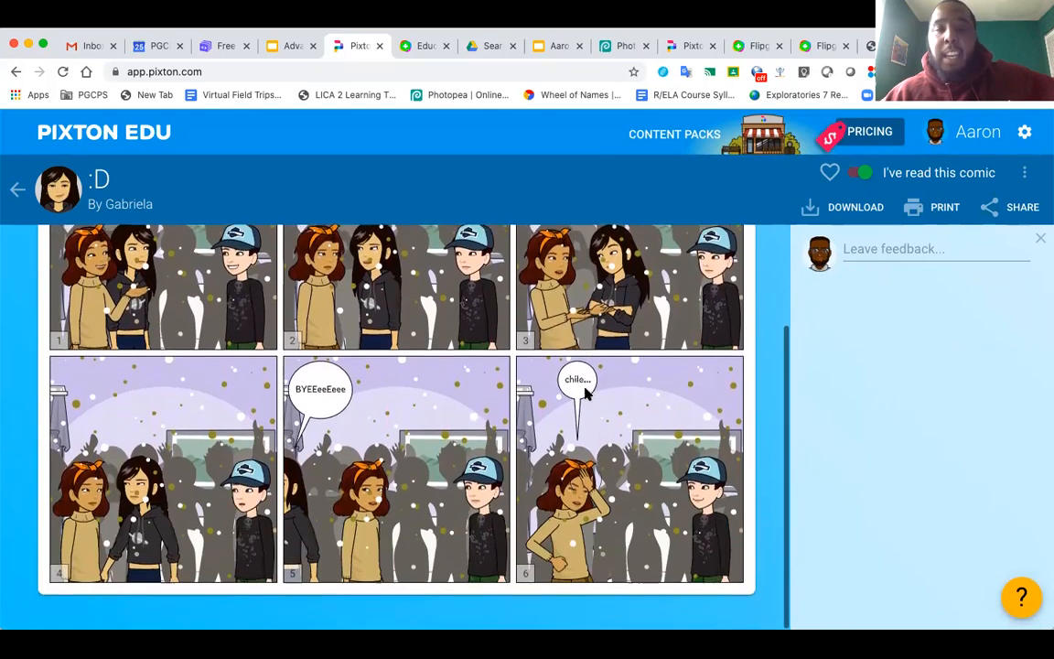
Reread the panels of the comic ":D" and return to the RELA 707 student comics
{"action": "scroll", "coordinate": [586, 394], "scroll_direction": "up", "scroll_amount": 3}
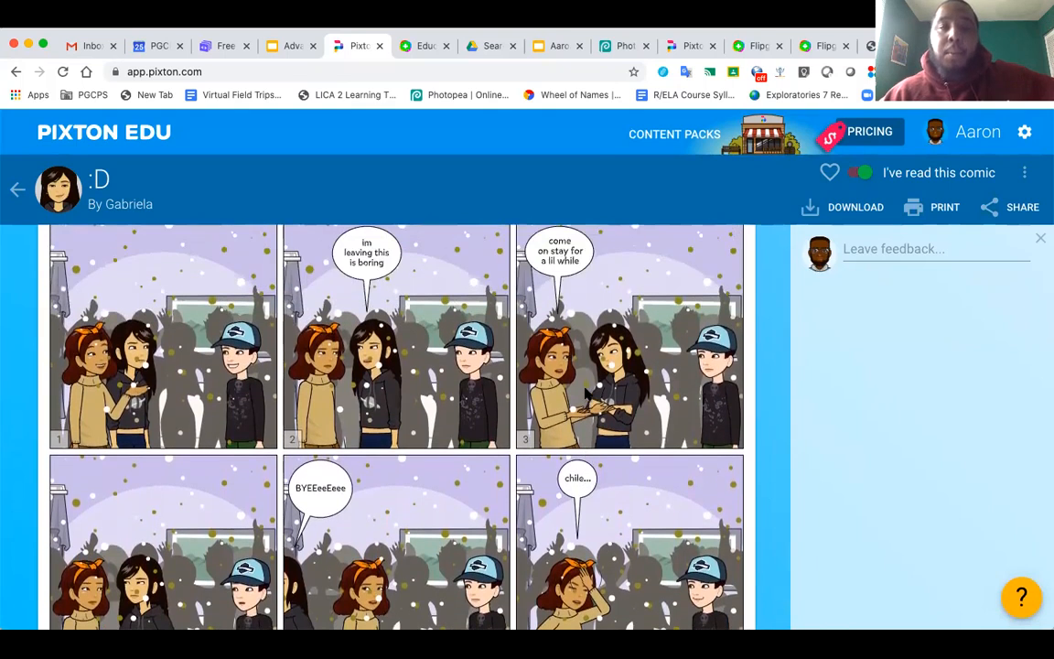
{"action": "scroll", "coordinate": [600, 391], "scroll_direction": "down", "scroll_amount": 3}
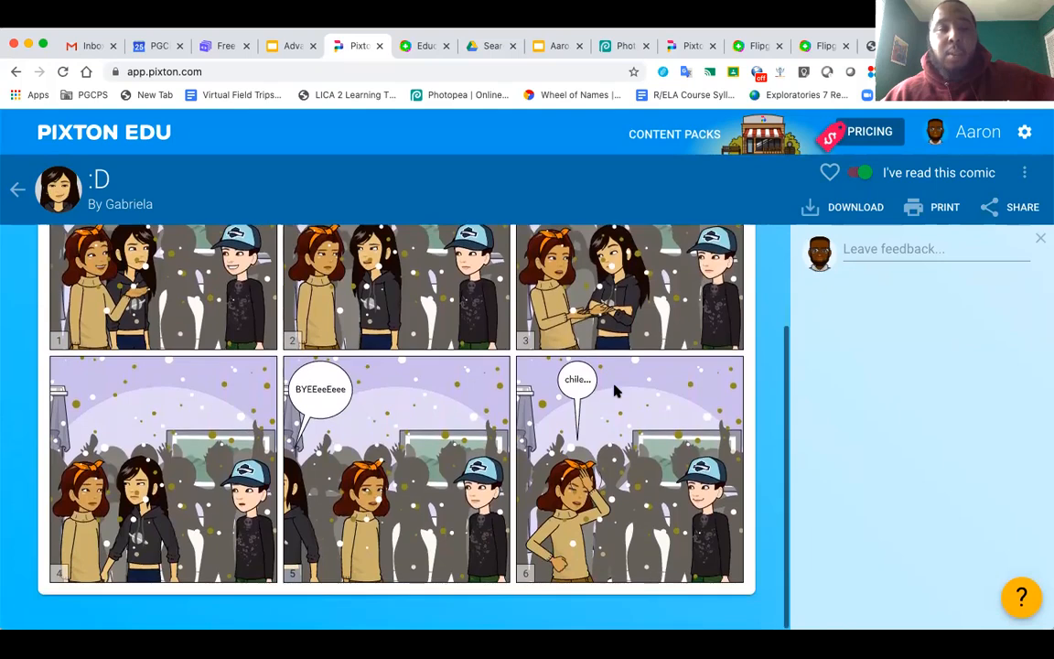
{"action": "scroll", "coordinate": [613, 388], "scroll_direction": "up", "scroll_amount": 3}
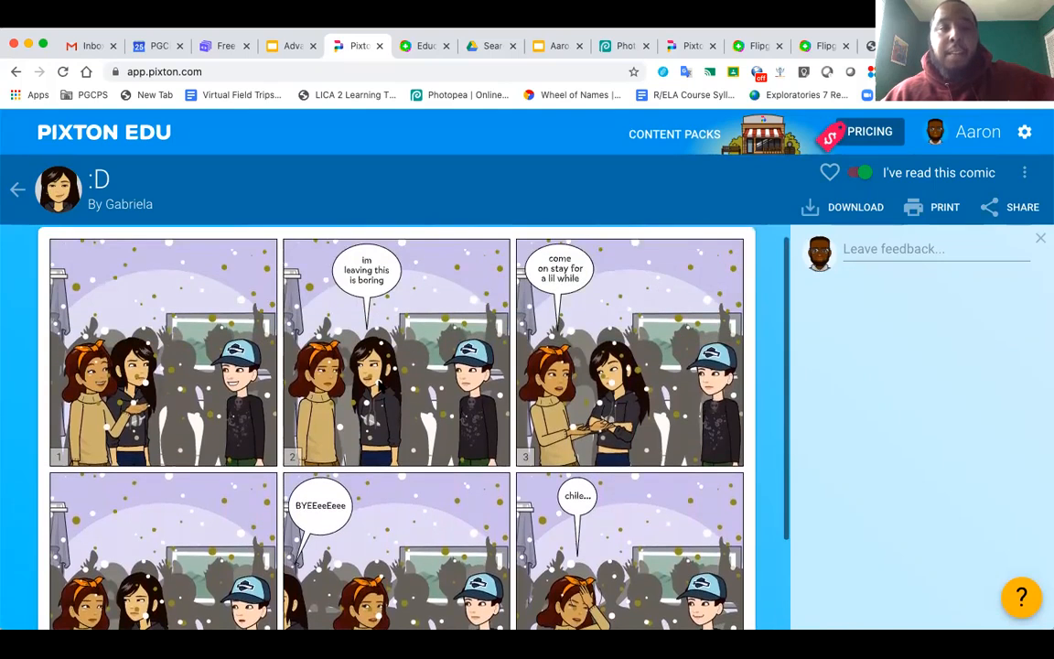
{"action": "scroll", "coordinate": [171, 400], "scroll_direction": "down", "scroll_amount": 3}
{"action": "scroll", "coordinate": [192, 483], "scroll_direction": "up", "scroll_amount": 3}
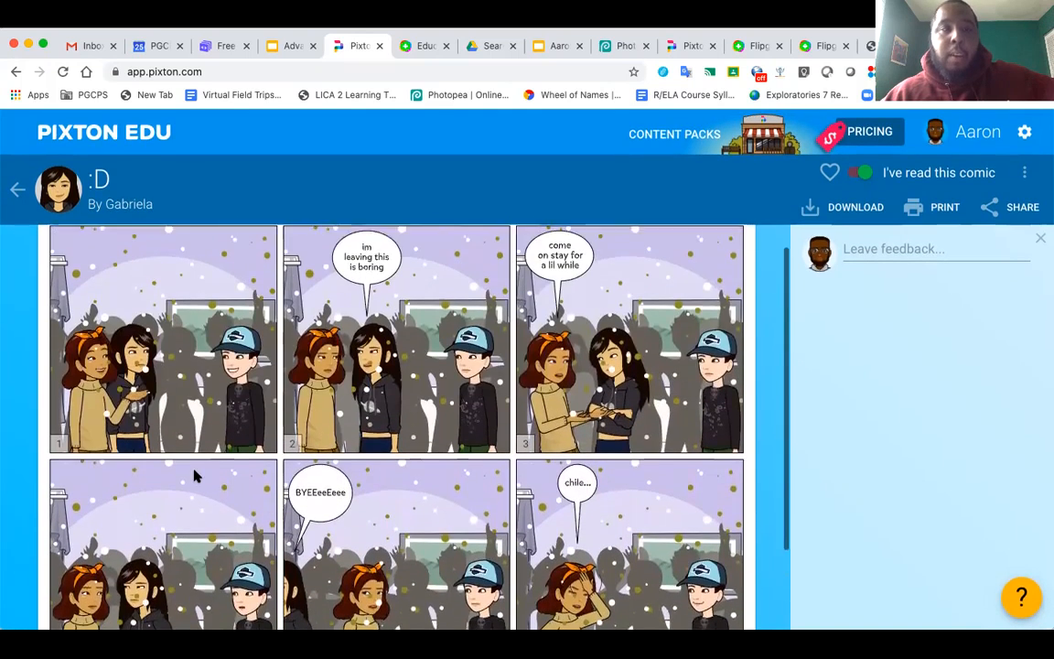
{"action": "left_click", "coordinate": [16, 189]}
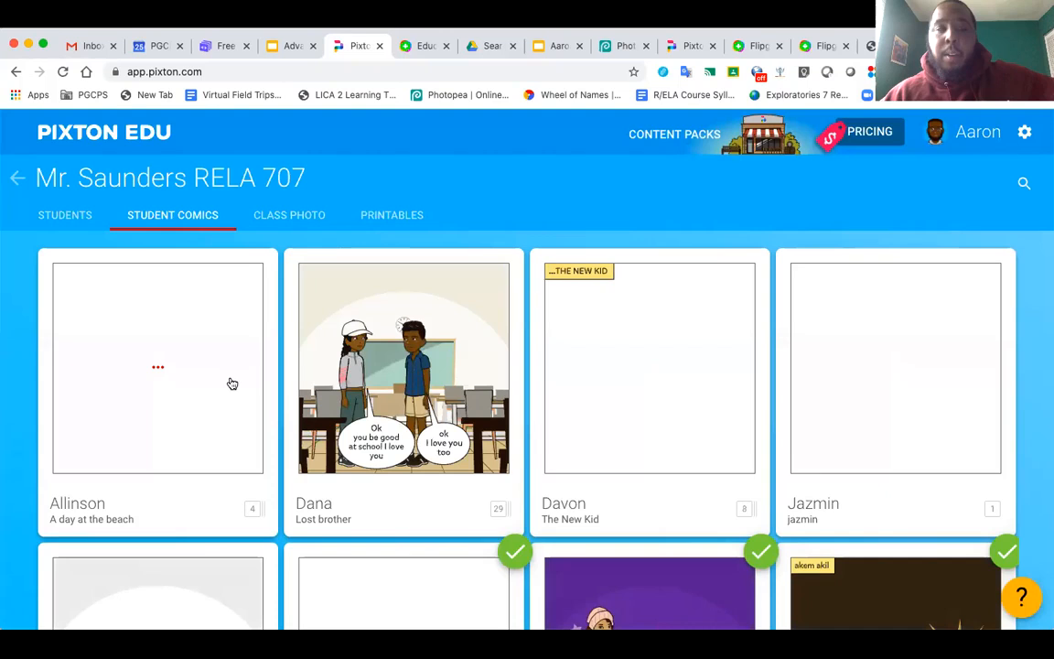
Look through the class's student comics and open the one titled "The halloween horror"
{"action": "scroll", "coordinate": [229, 394], "scroll_direction": "down", "scroll_amount": 1}
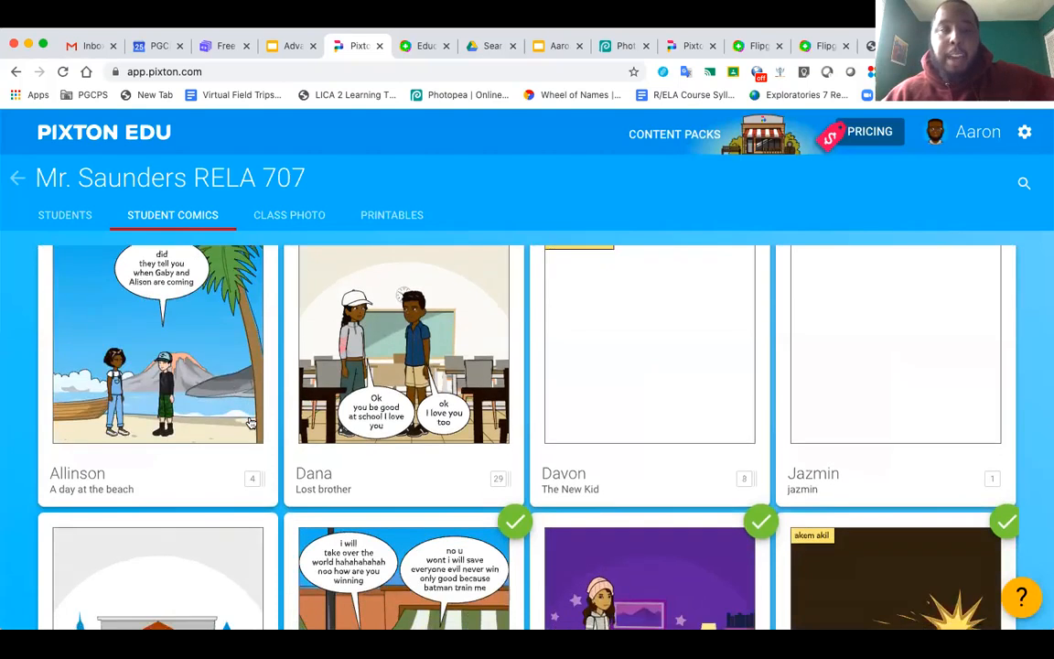
{"action": "scroll", "coordinate": [250, 419], "scroll_direction": "down", "scroll_amount": 5}
{"action": "scroll", "coordinate": [250, 419], "scroll_direction": "down", "scroll_amount": 4}
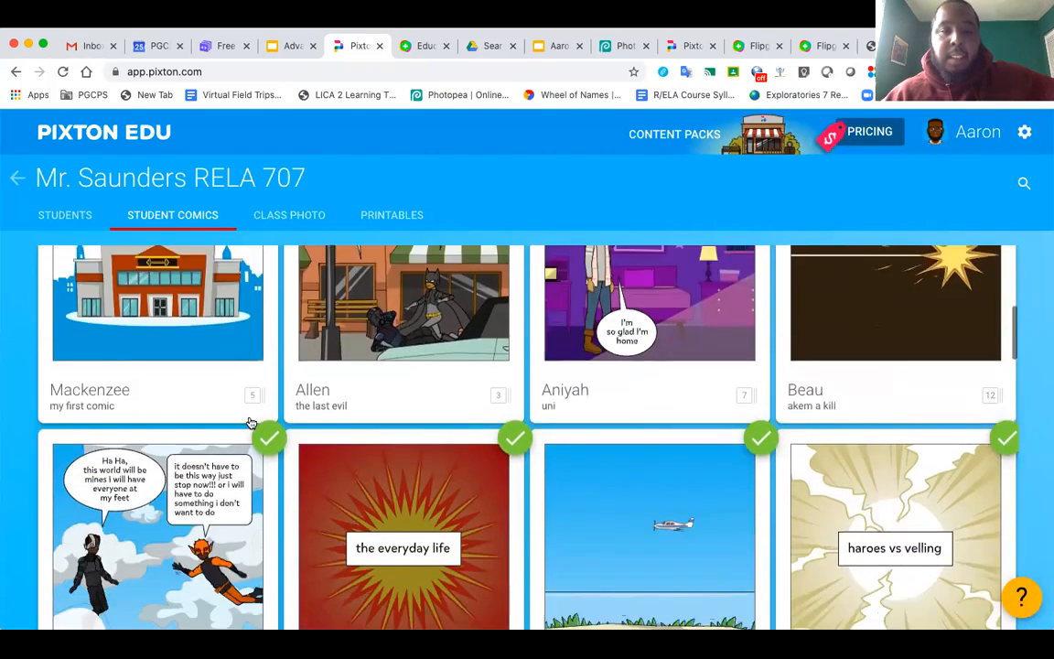
{"action": "scroll", "coordinate": [250, 419], "scroll_direction": "down", "scroll_amount": 5}
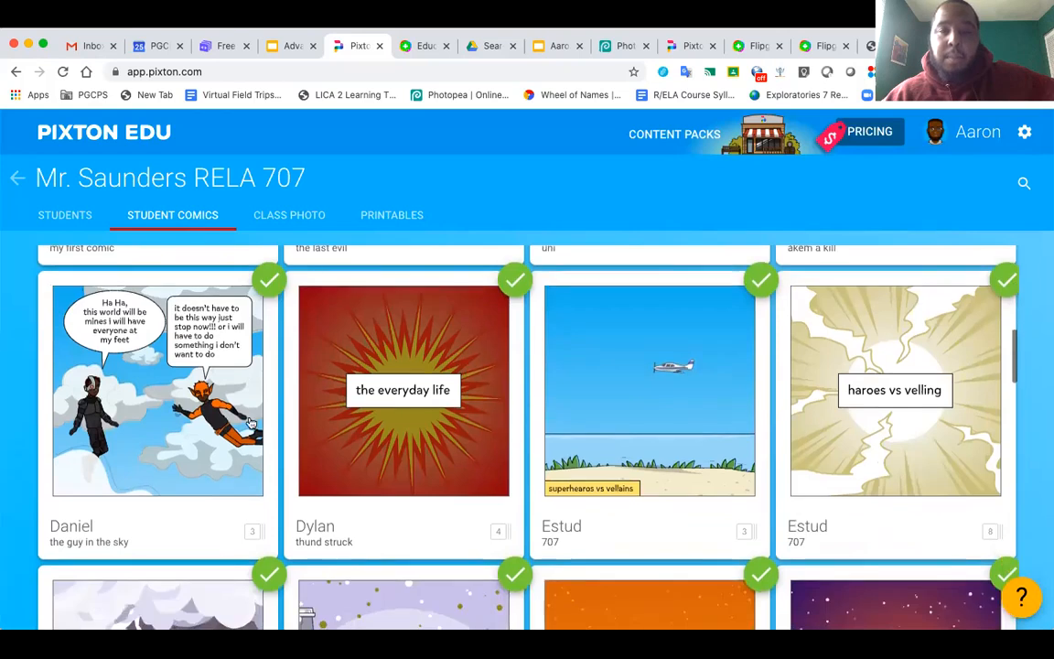
{"action": "scroll", "coordinate": [252, 421], "scroll_direction": "down", "scroll_amount": 5}
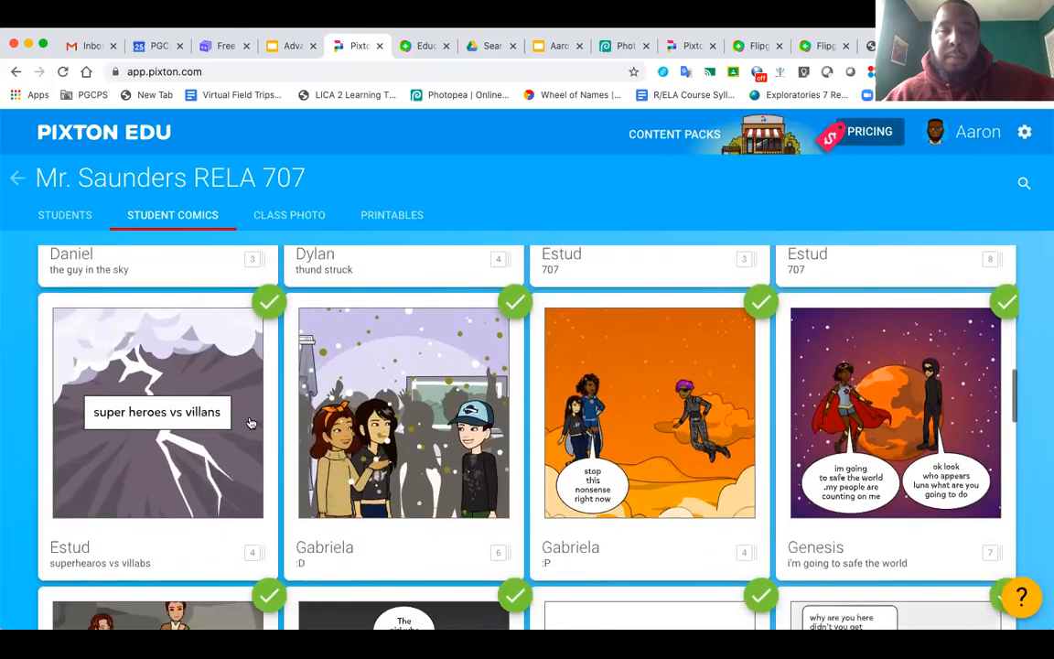
{"action": "scroll", "coordinate": [253, 421], "scroll_direction": "down", "scroll_amount": 5}
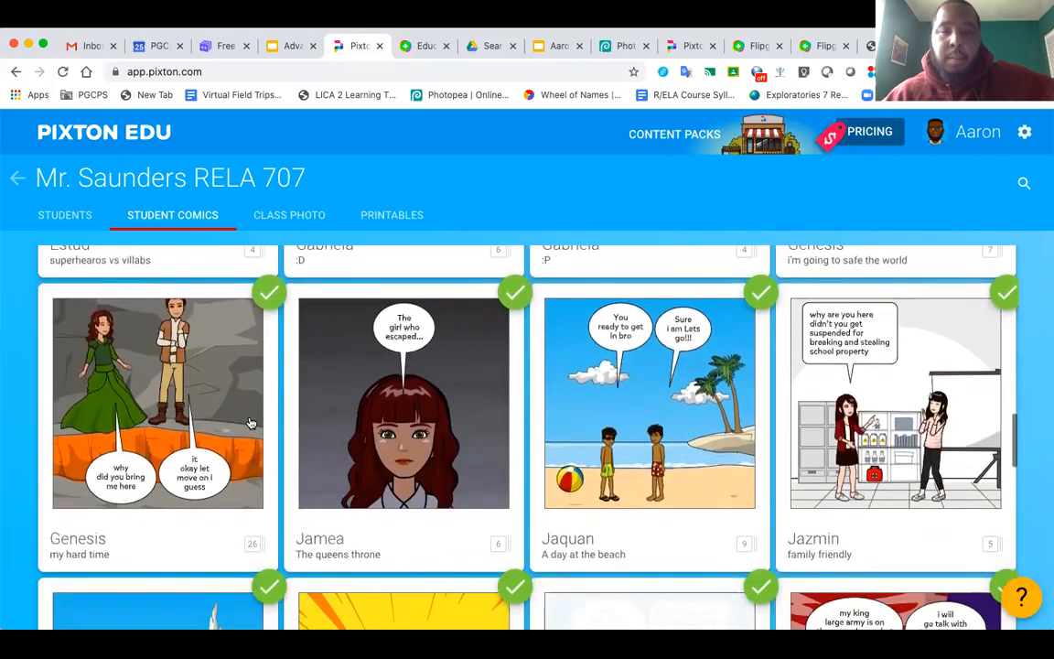
{"action": "scroll", "coordinate": [252, 421], "scroll_direction": "down", "scroll_amount": 4}
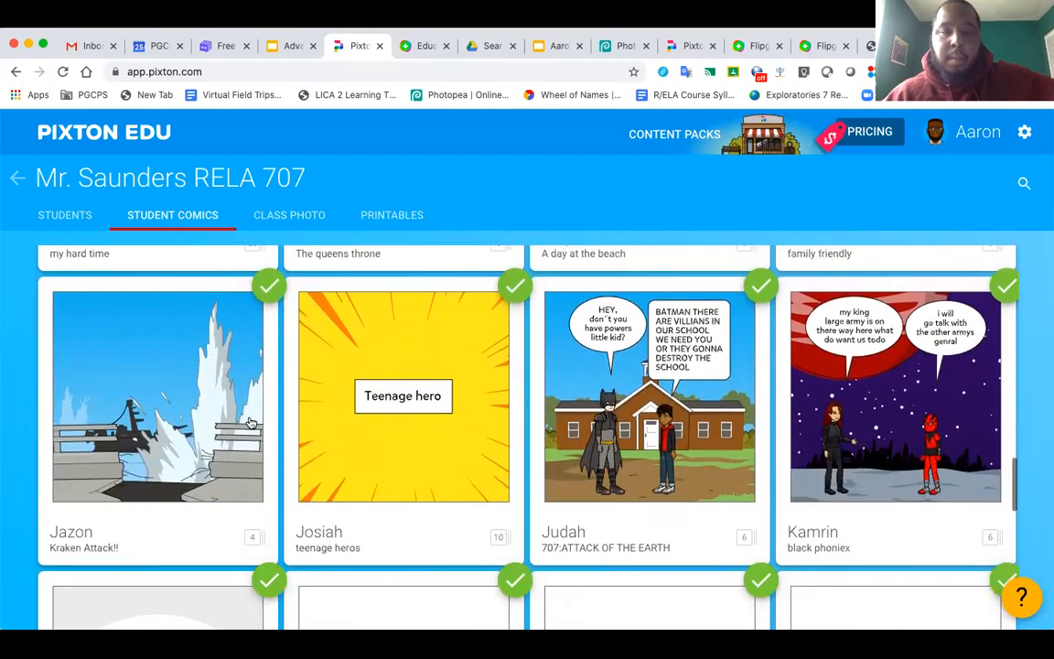
{"action": "scroll", "coordinate": [252, 421], "scroll_direction": "down", "scroll_amount": 4}
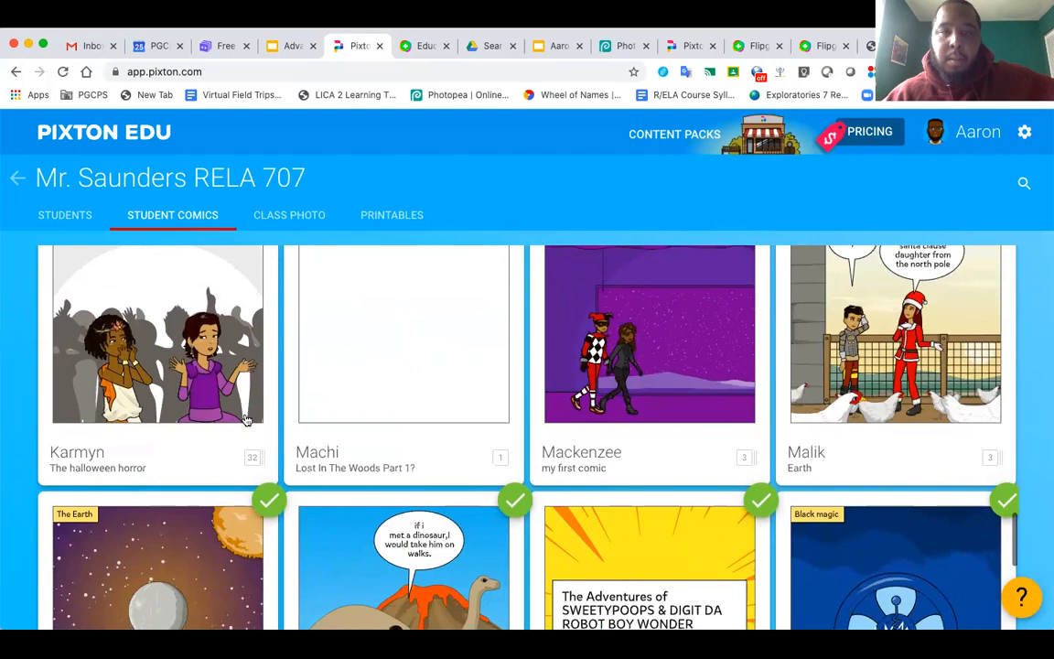
{"action": "scroll", "coordinate": [245, 419], "scroll_direction": "down", "scroll_amount": 1}
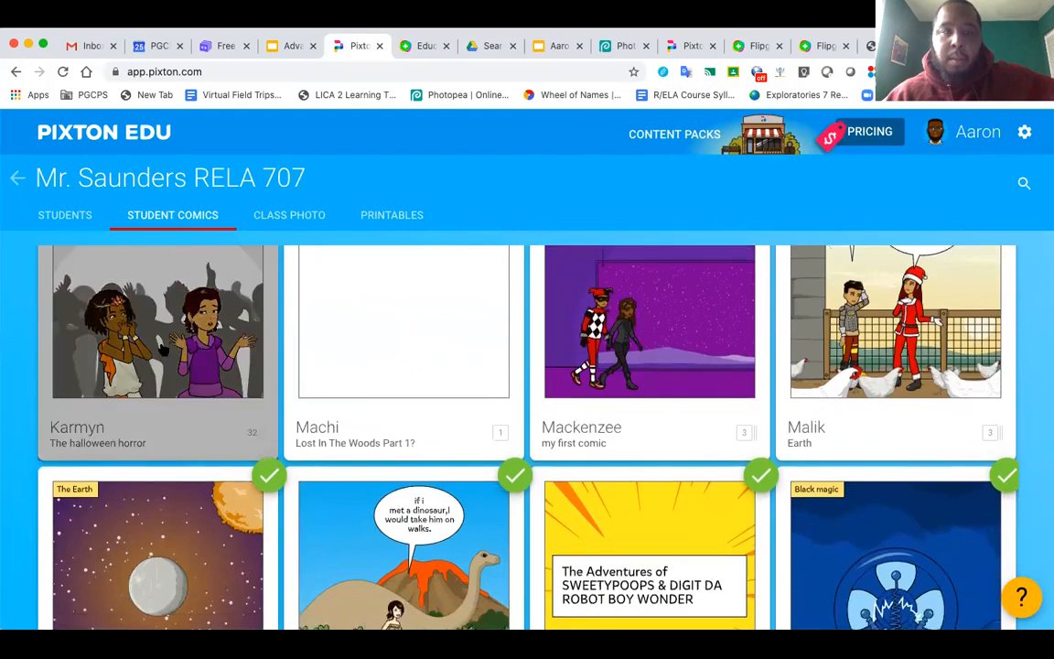
{"action": "left_click", "coordinate": [161, 348]}
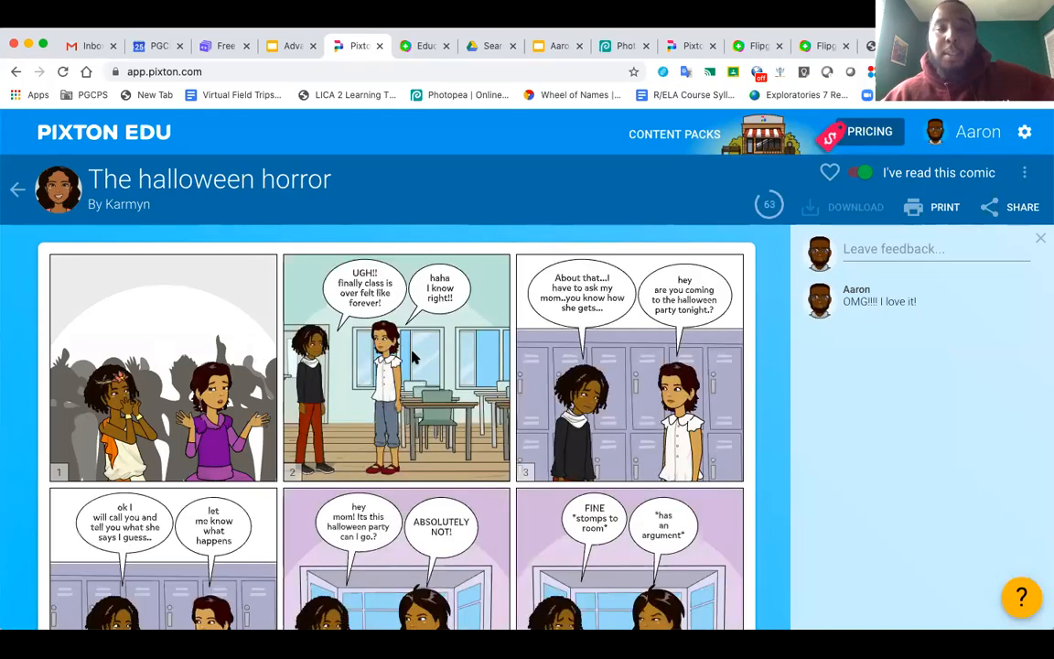
Read "The halloween horror" from the first panel to the last, then leave the comic for the class's student comics
{"action": "scroll", "coordinate": [494, 409], "scroll_direction": "down", "scroll_amount": 2}
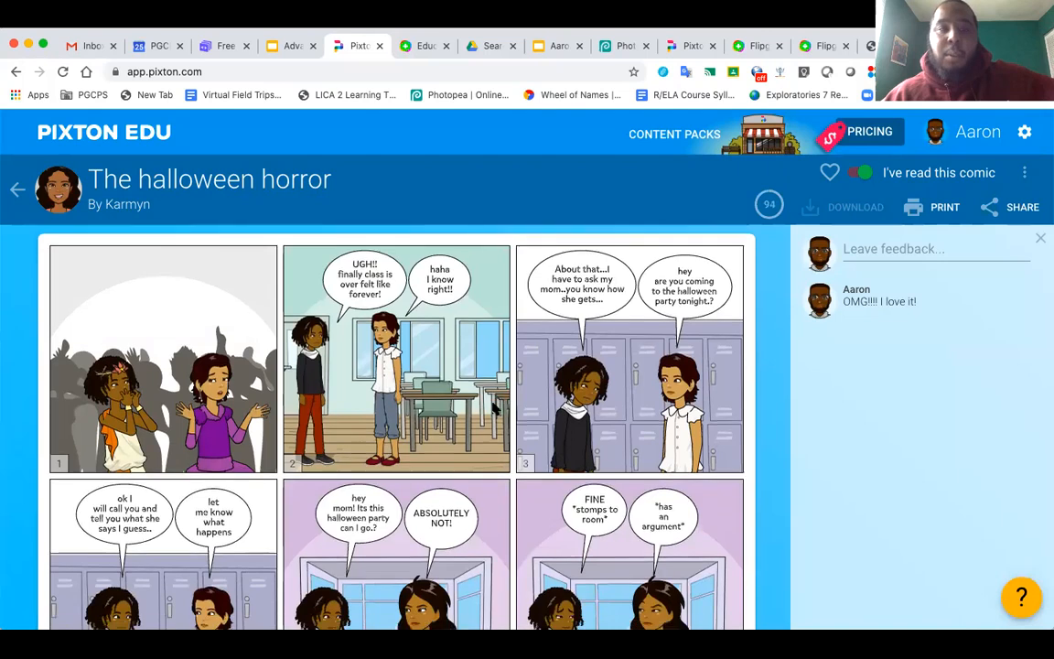
{"action": "scroll", "coordinate": [495, 409], "scroll_direction": "down", "scroll_amount": 3}
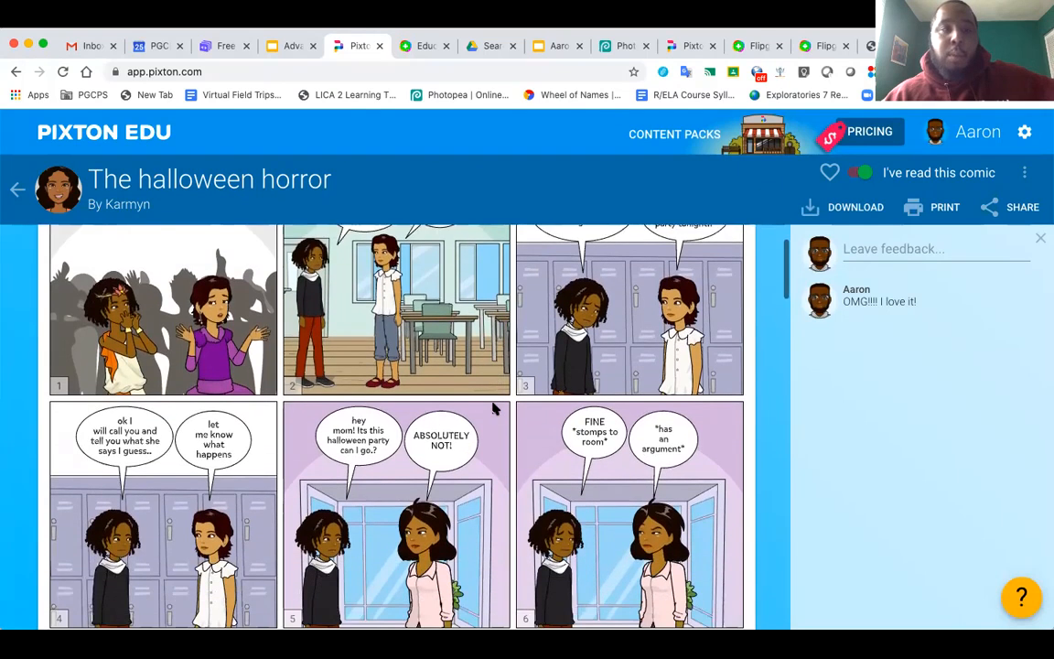
{"action": "scroll", "coordinate": [495, 409], "scroll_direction": "down", "scroll_amount": 8}
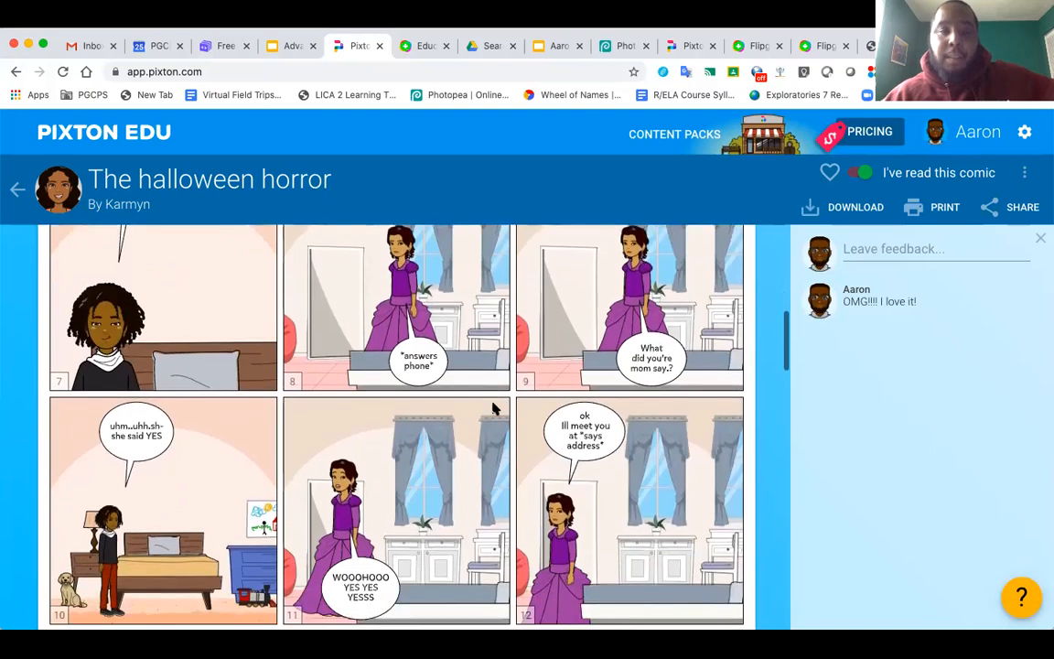
{"action": "scroll", "coordinate": [494, 409], "scroll_direction": "down", "scroll_amount": 3}
{"action": "scroll", "coordinate": [494, 409], "scroll_direction": "down", "scroll_amount": 6}
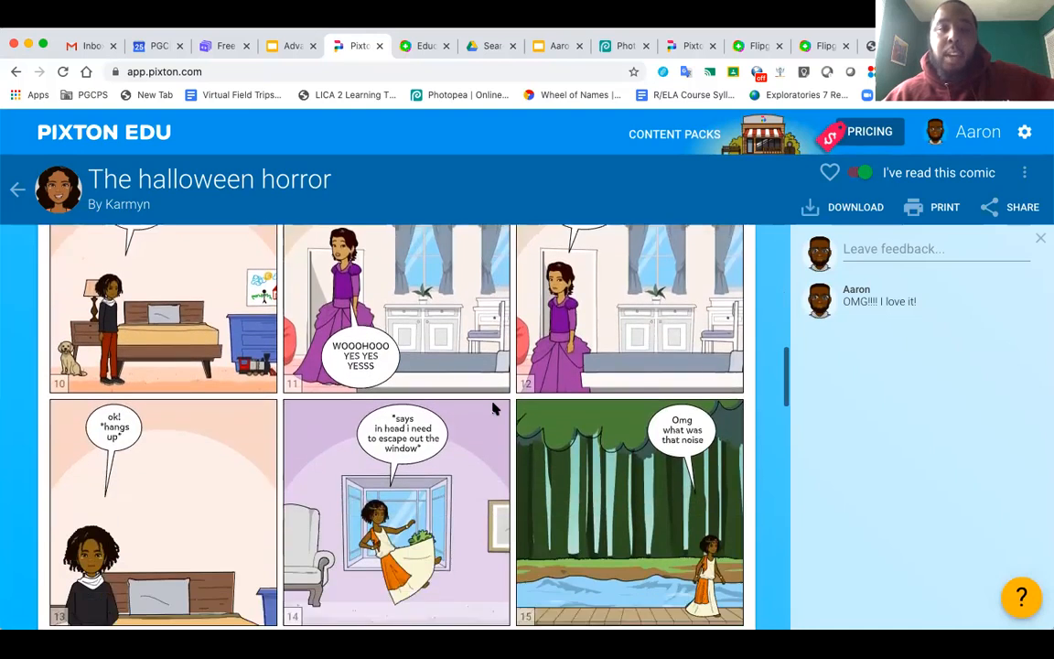
{"action": "scroll", "coordinate": [495, 410], "scroll_direction": "down", "scroll_amount": 6}
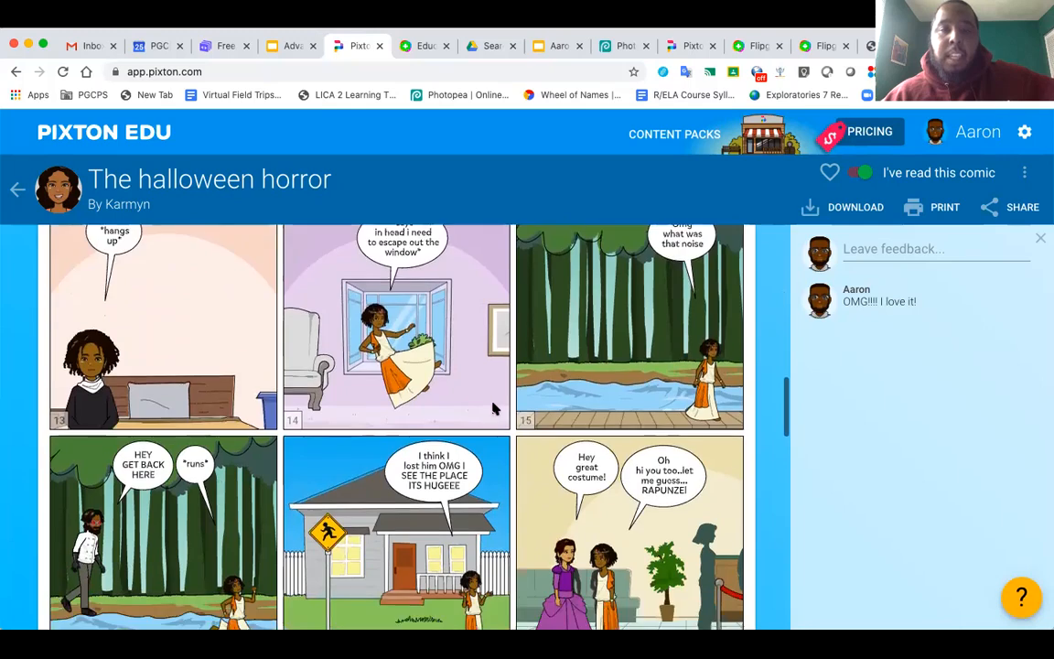
{"action": "scroll", "coordinate": [495, 409], "scroll_direction": "down", "scroll_amount": 6}
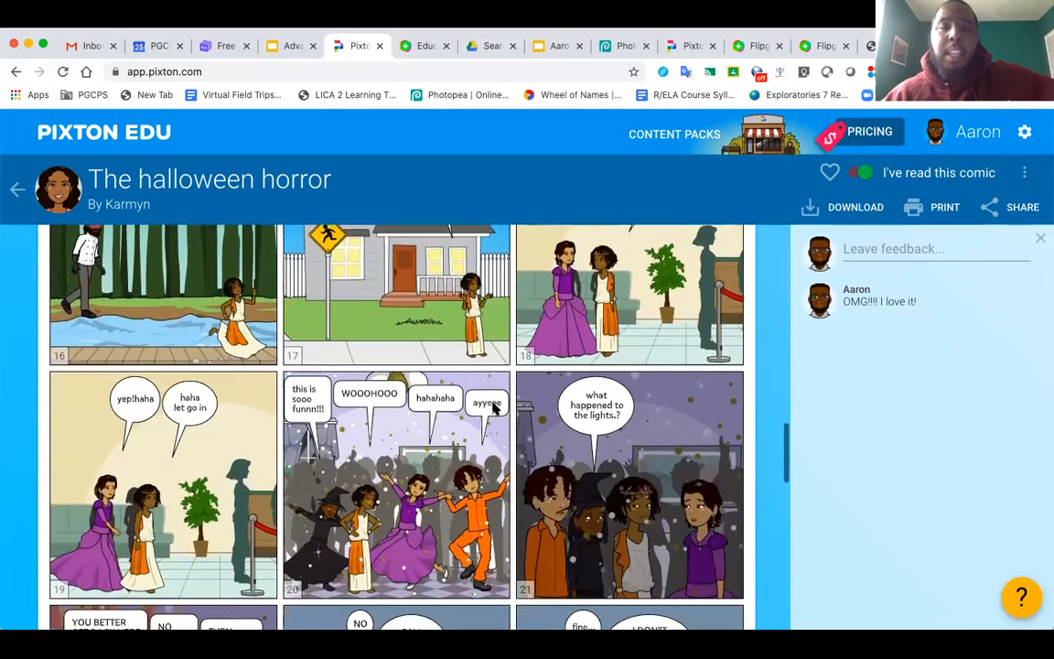
{"action": "scroll", "coordinate": [494, 409], "scroll_direction": "down", "scroll_amount": 7}
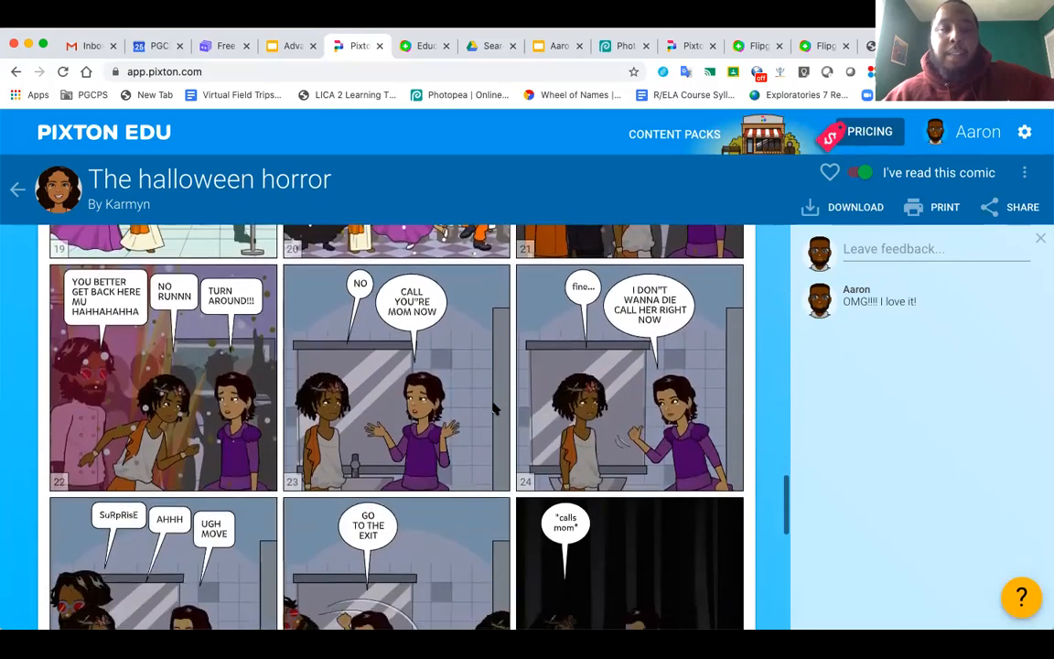
{"action": "scroll", "coordinate": [494, 413], "scroll_direction": "down", "scroll_amount": 8}
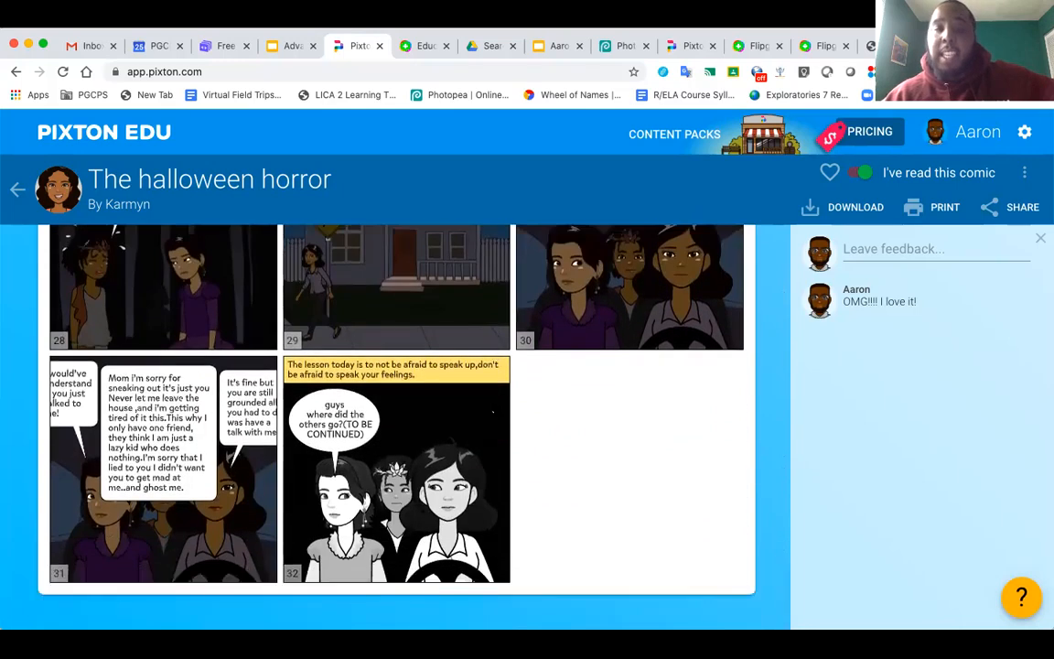
{"action": "scroll", "coordinate": [91, 248], "scroll_direction": "up", "scroll_amount": 20}
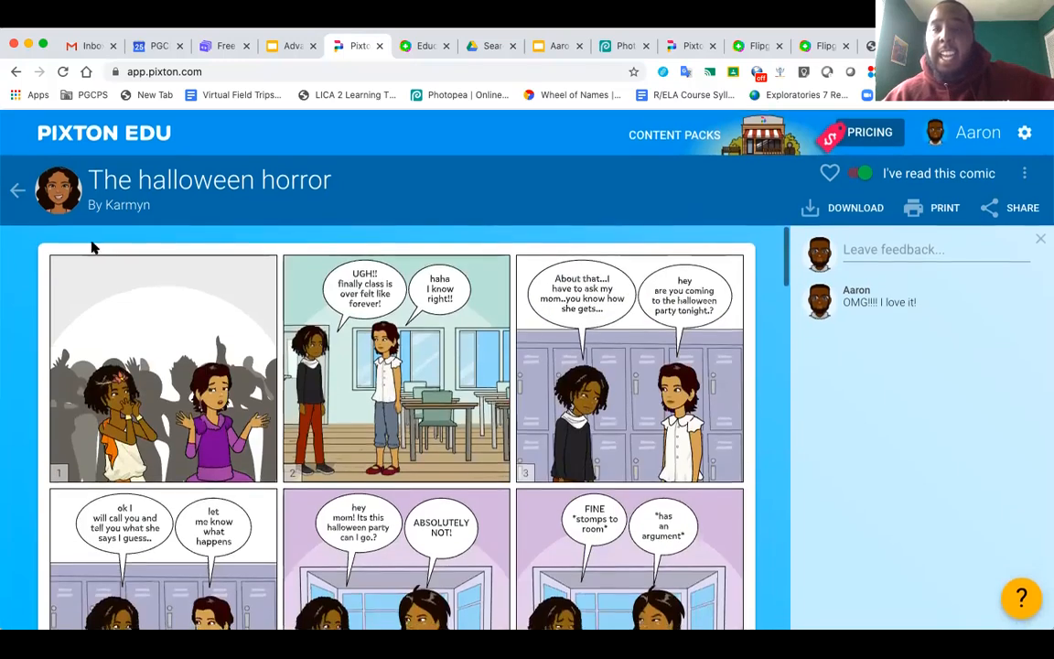
{"action": "left_click", "coordinate": [18, 190]}
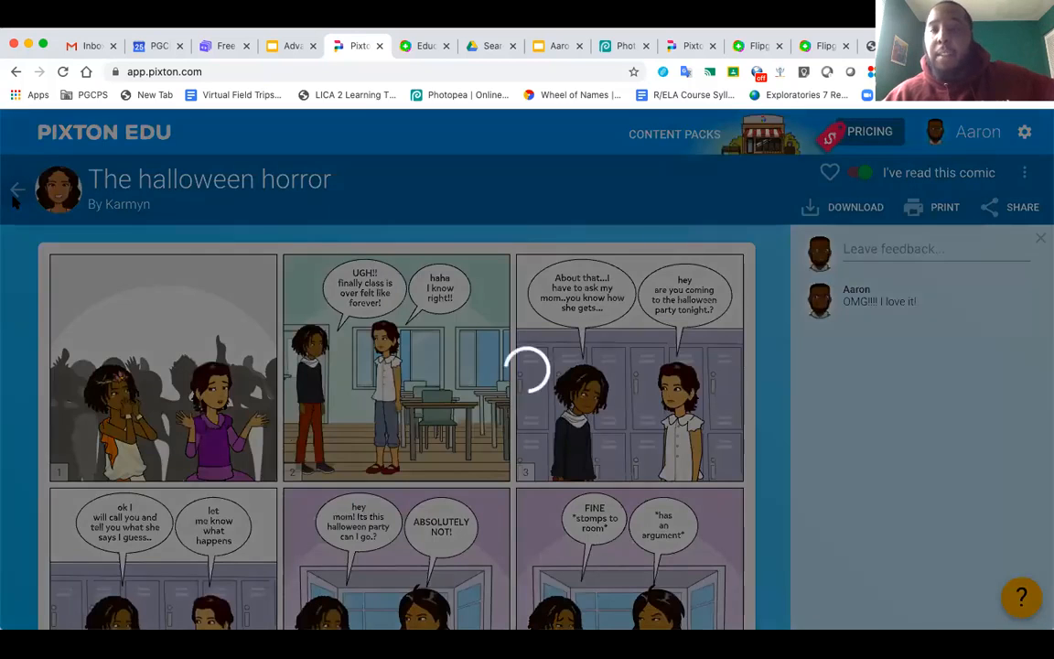